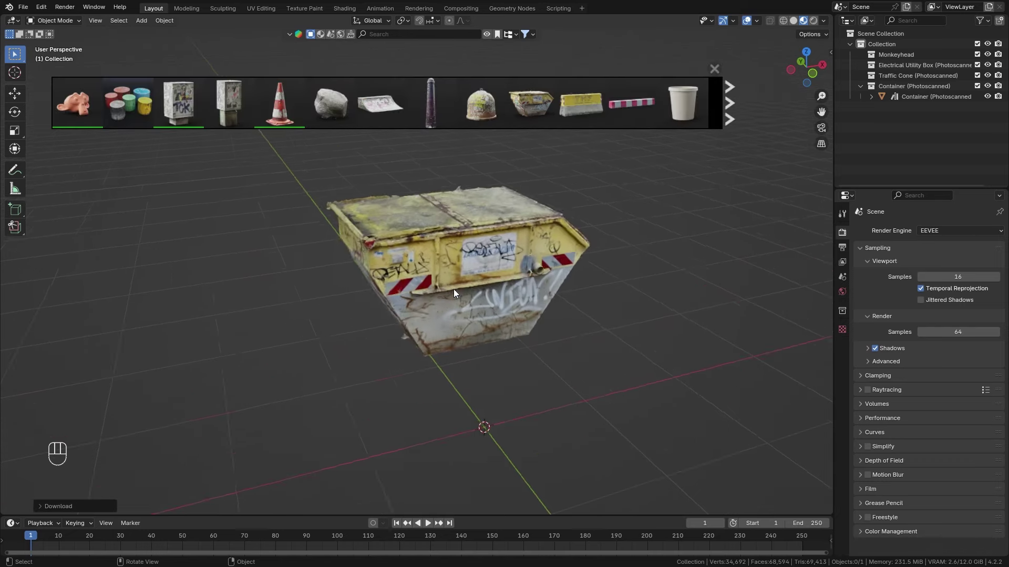
Step: Place a glass dome container and a traffic cone beside the skip container, then zoom in on them
middle_drag(453, 291, 469, 278)
drag(481, 104, 631, 401)
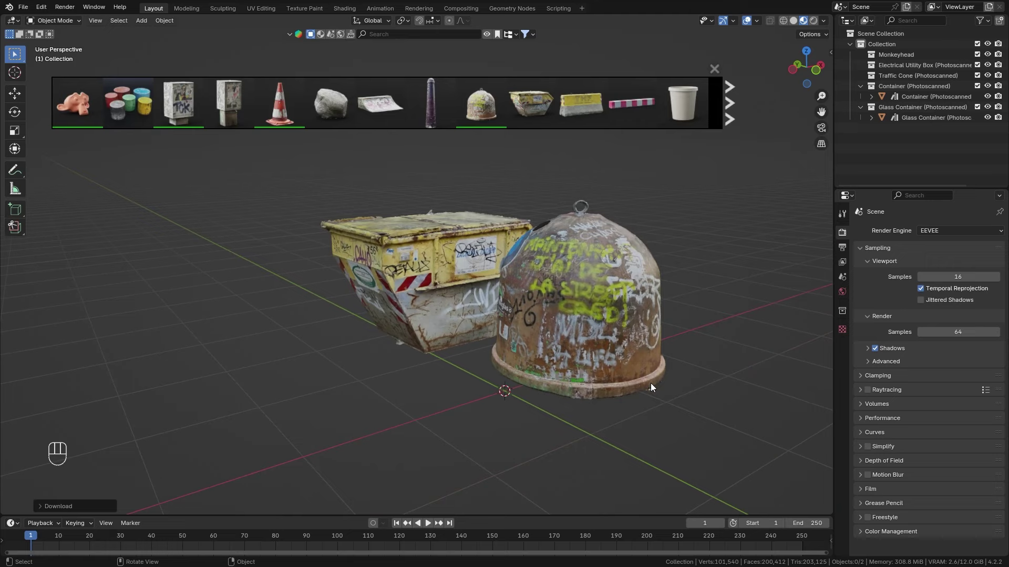
middle_drag(650, 387, 459, 321)
drag(276, 113, 424, 421)
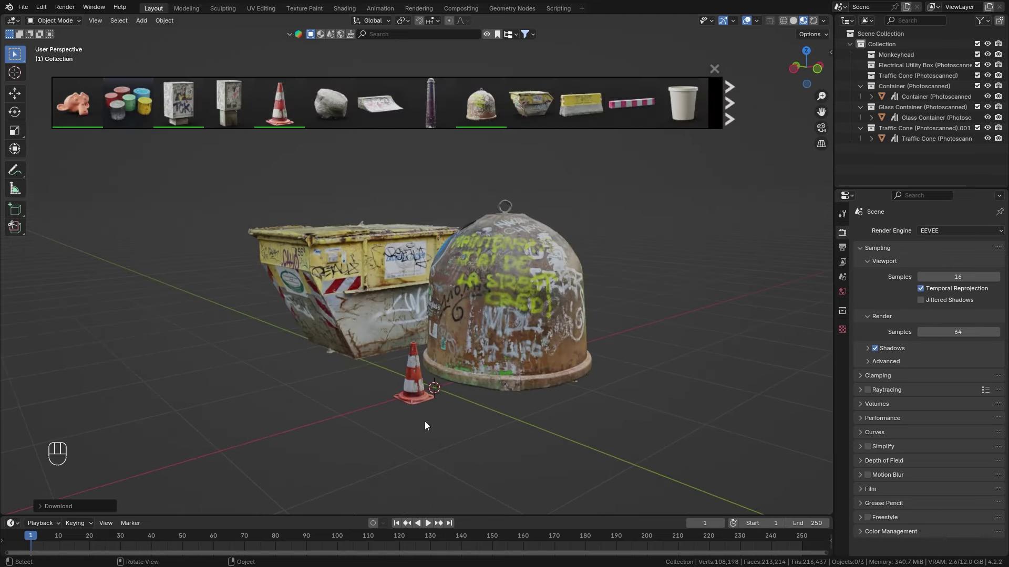
scroll(444, 355, up, 6)
shift+middle_drag(455, 368, 455, 360)
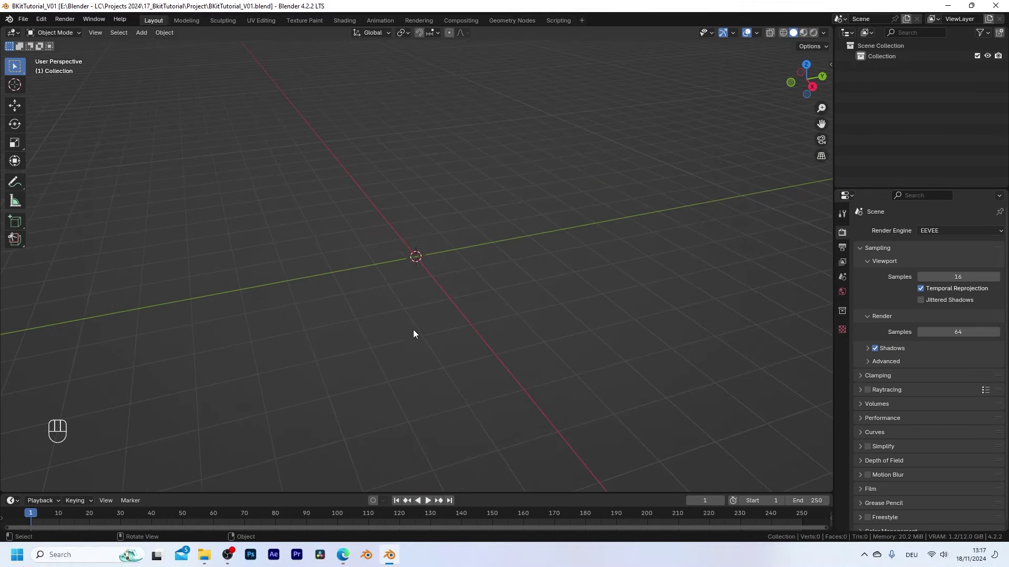
Step: Open the Download BlenderKit page on the BlenderKit website
click(343, 555)
click(129, 9)
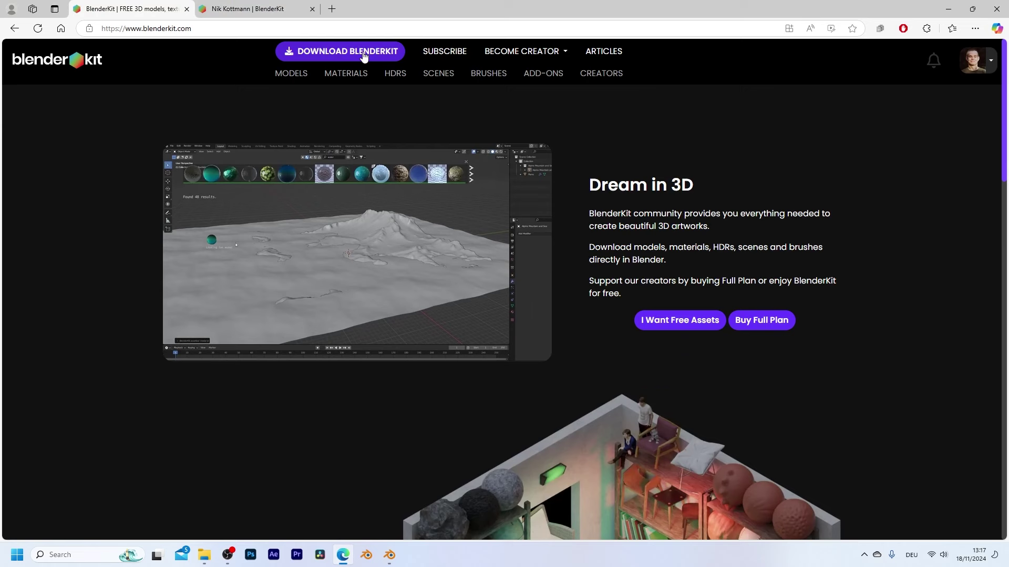
click(379, 57)
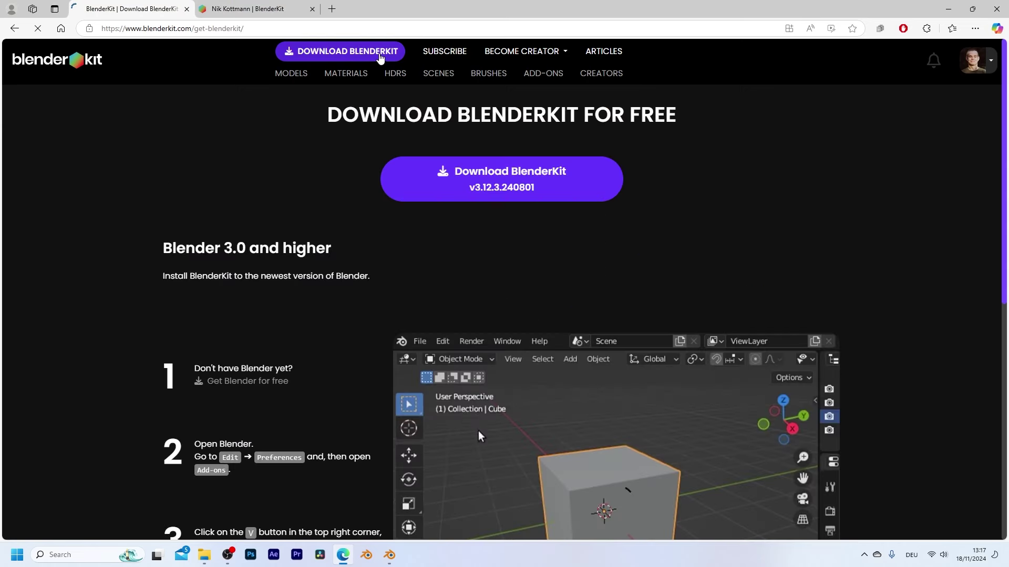
Step: Save the BlenderKit v3.12.3.240801 add-on zip to the Downloads folder
click(498, 186)
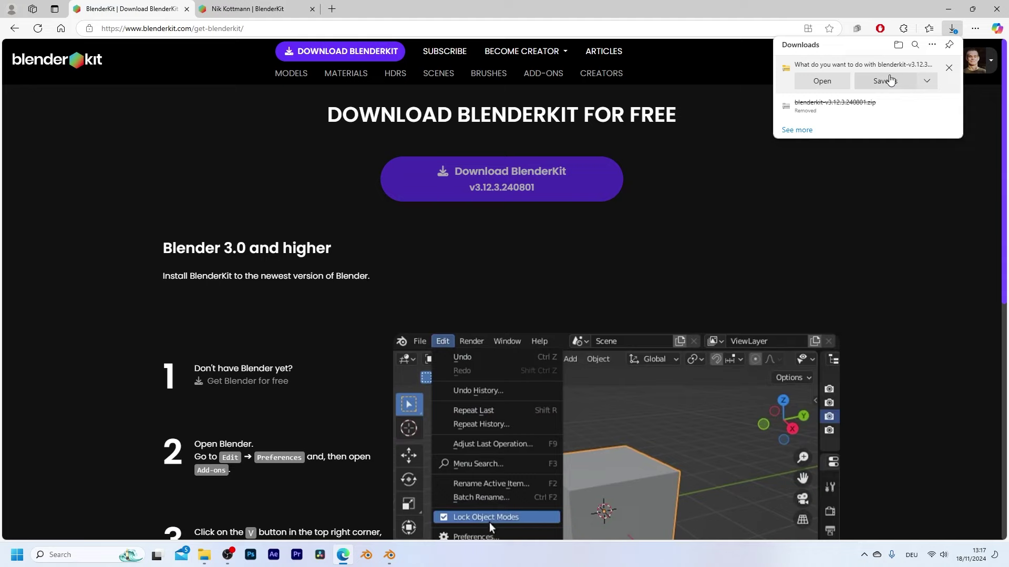
click(885, 81)
click(694, 401)
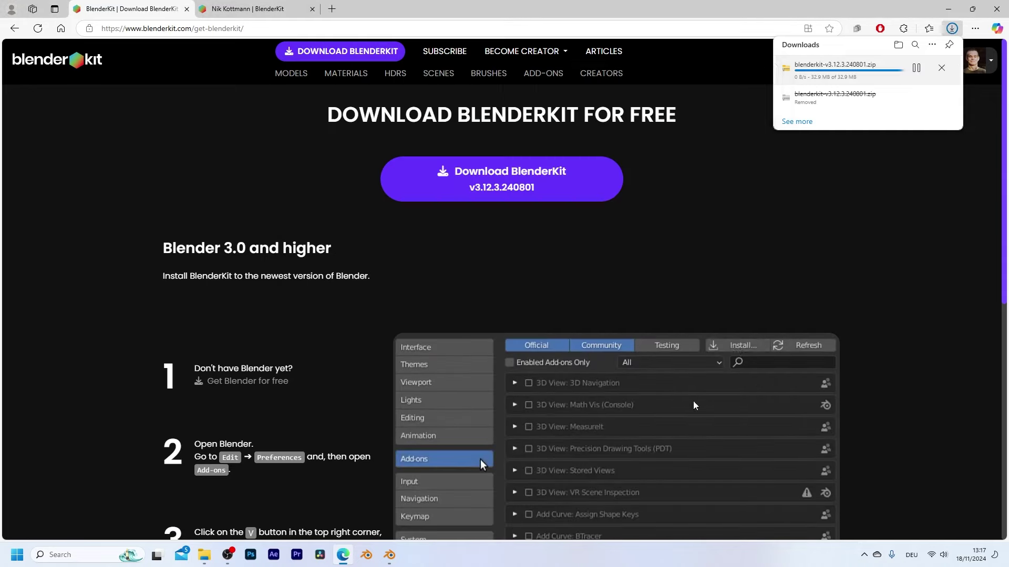
scroll(864, 234, down, 3)
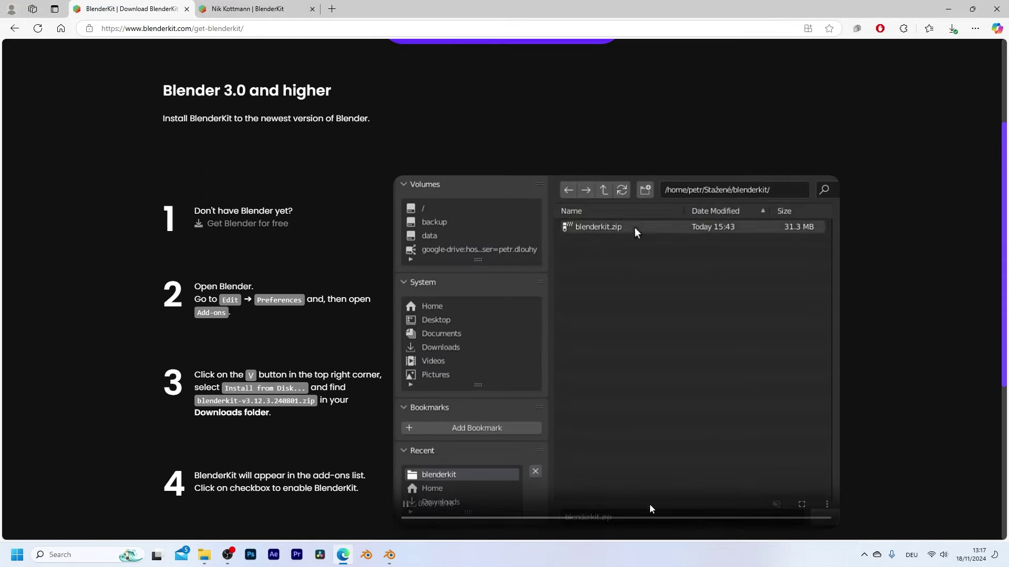
scroll(369, 417, up, 3)
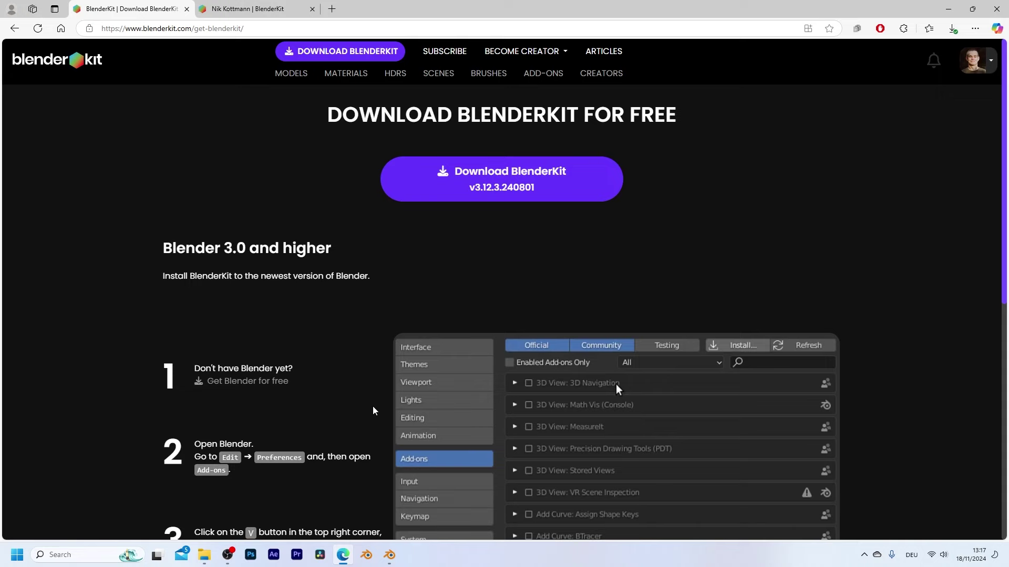
Step: Back in Blender, open the Add-ons section of Preferences
click(394, 555)
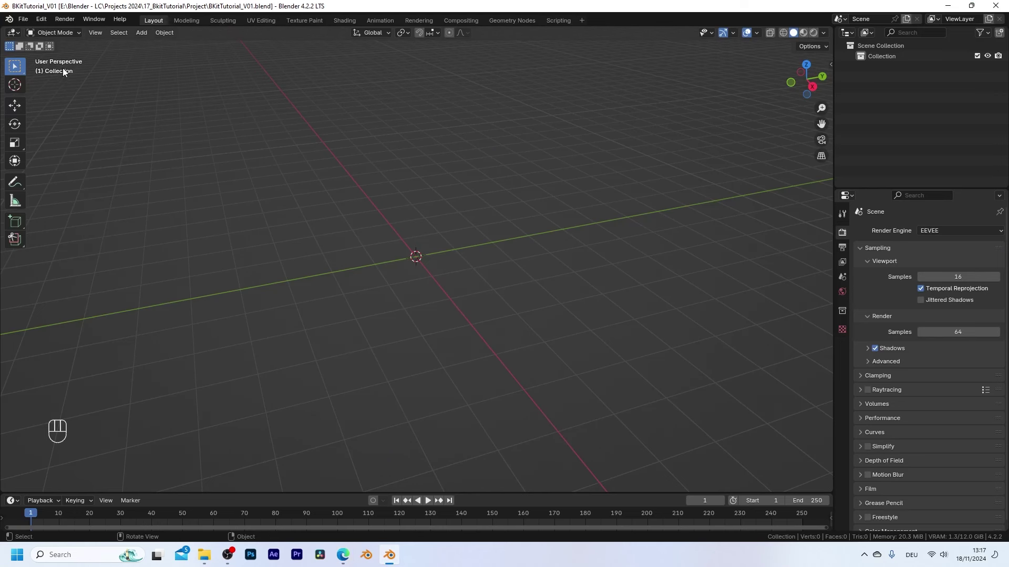
click(43, 20)
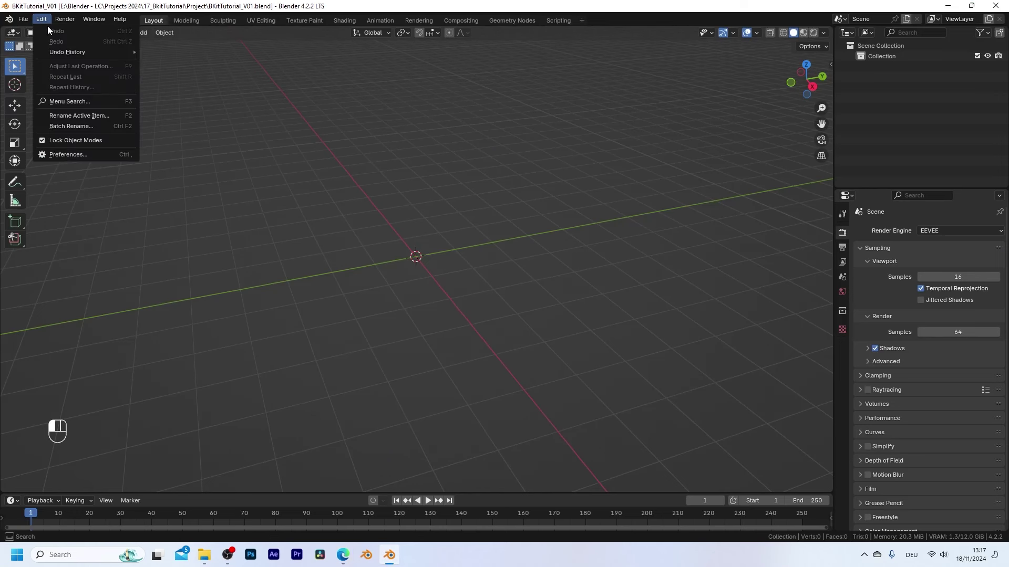
click(89, 155)
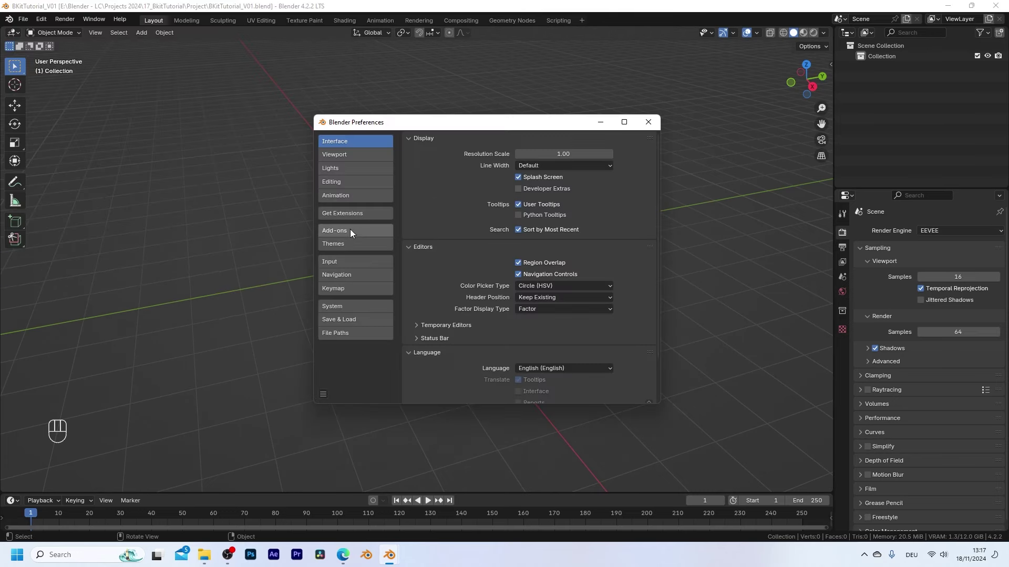
click(346, 234)
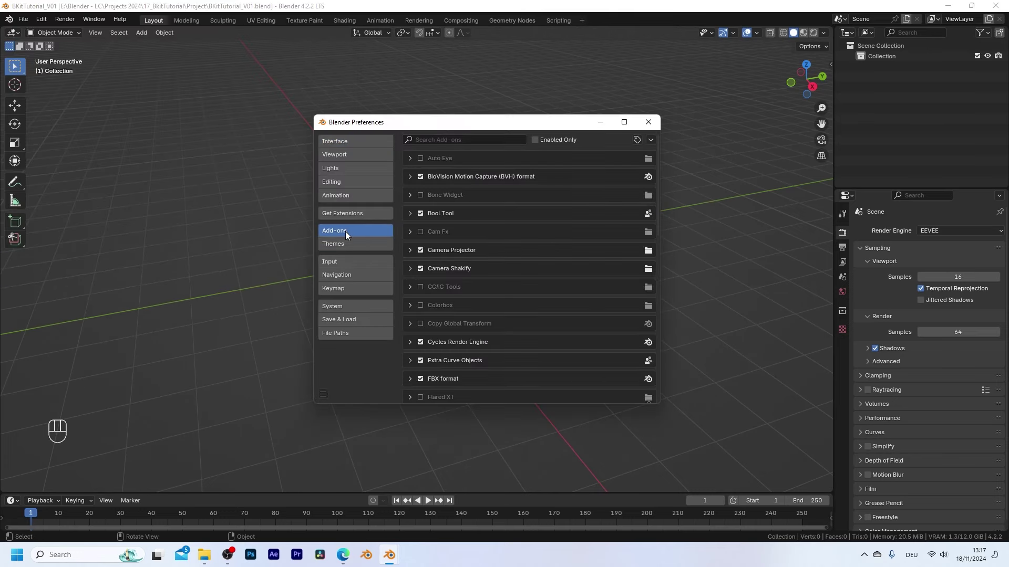
Step: Install the BlenderKit add-on from the downloaded zip in Downloads
click(650, 139)
click(640, 142)
click(650, 141)
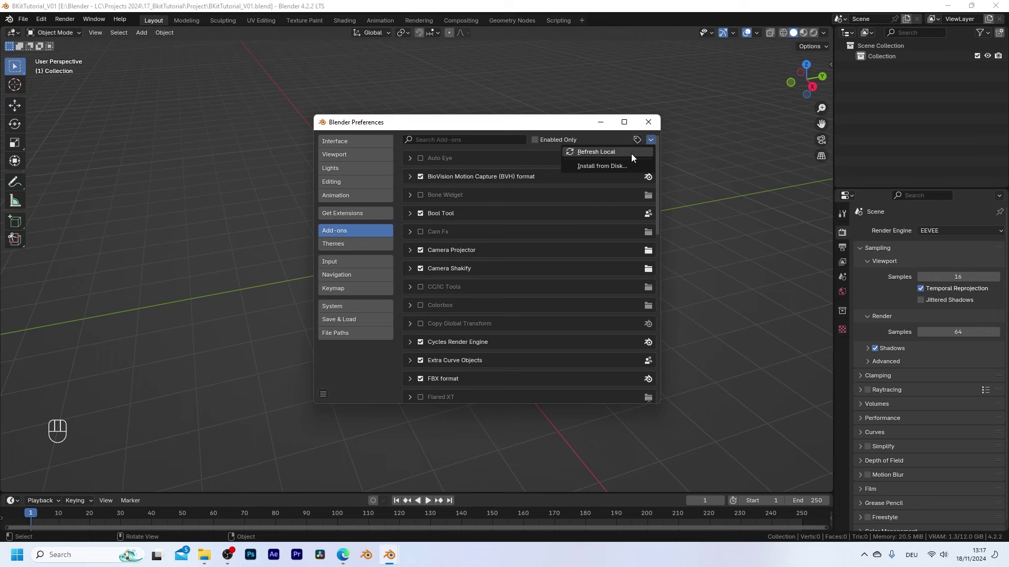
click(627, 167)
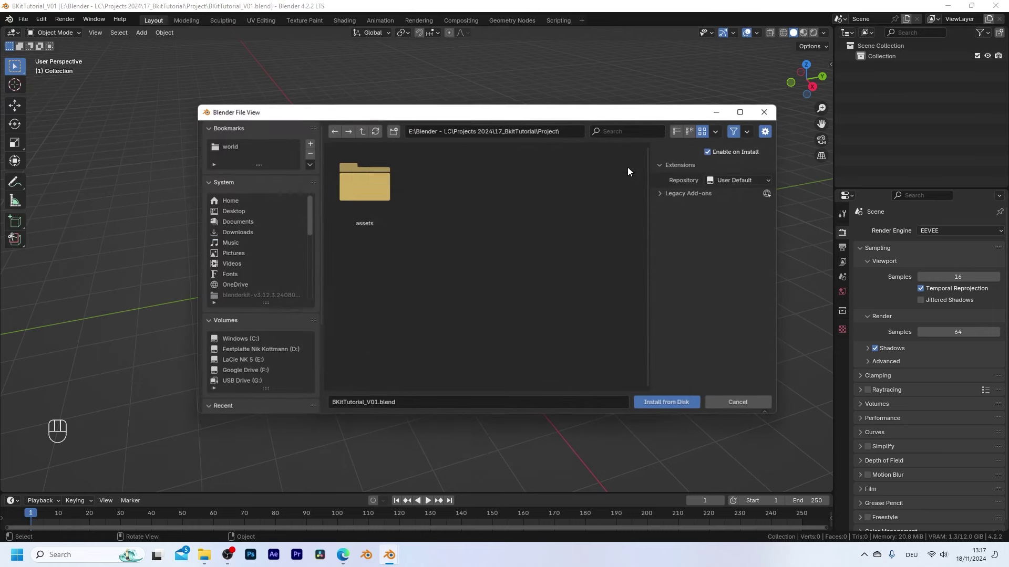
click(237, 232)
click(372, 225)
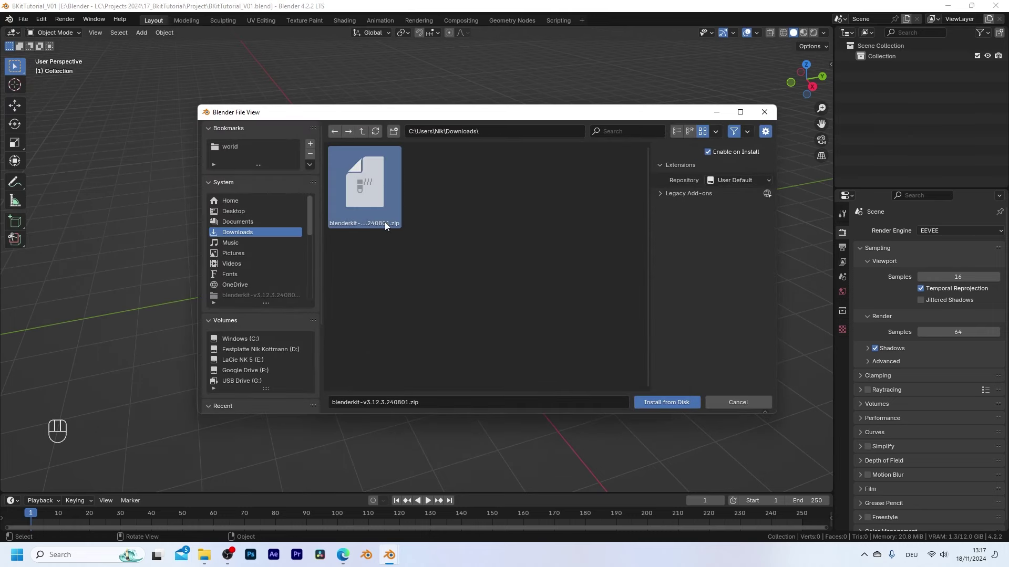
click(666, 402)
Step: Filter add-ons by 'blende' and expand the BlenderKit Online Asset Library entry
click(454, 139)
text(b)
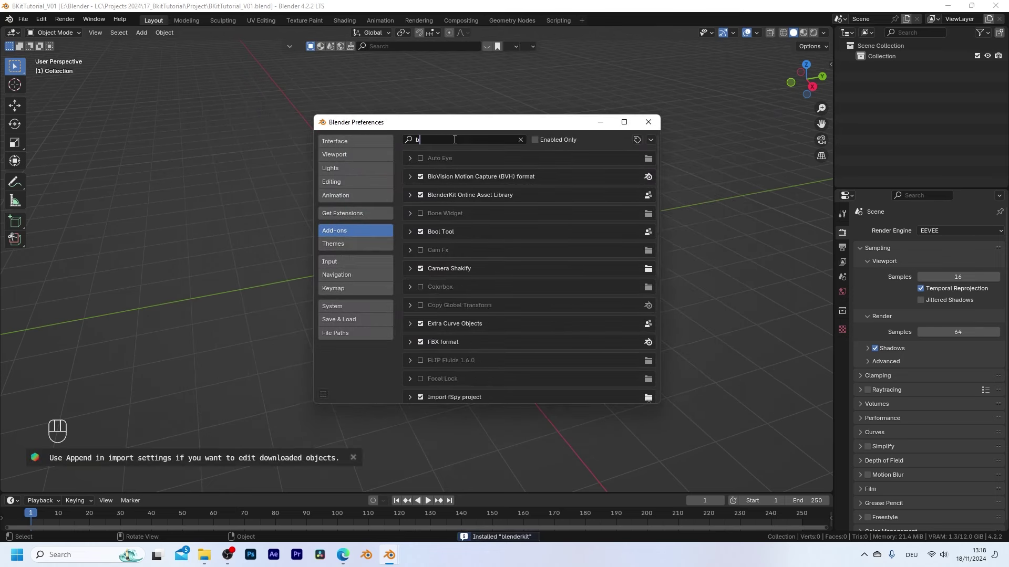
text(lender)
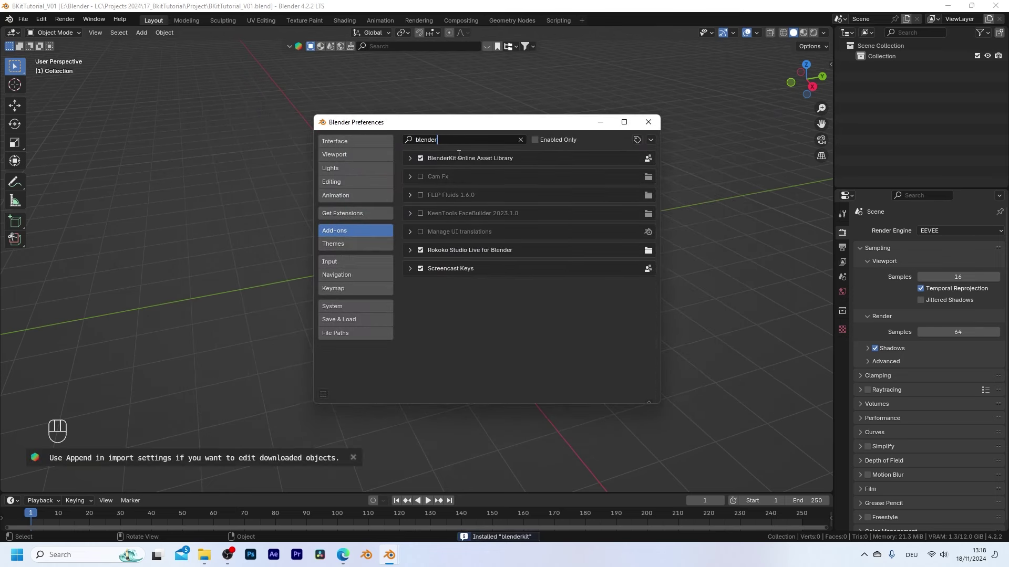
click(409, 158)
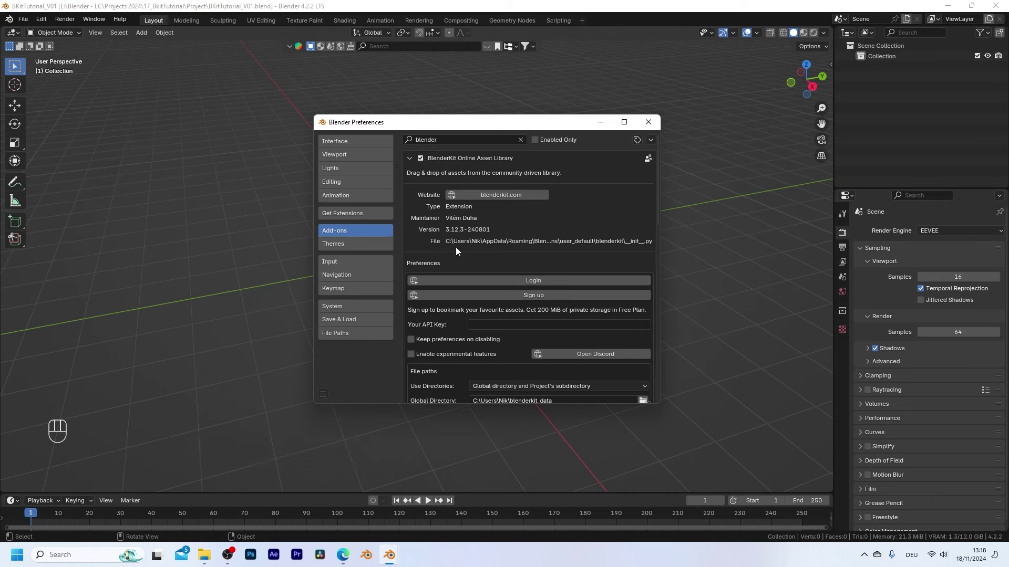
Step: Close Preferences and show the BlenderKit tab in the viewport sidebar
click(601, 123)
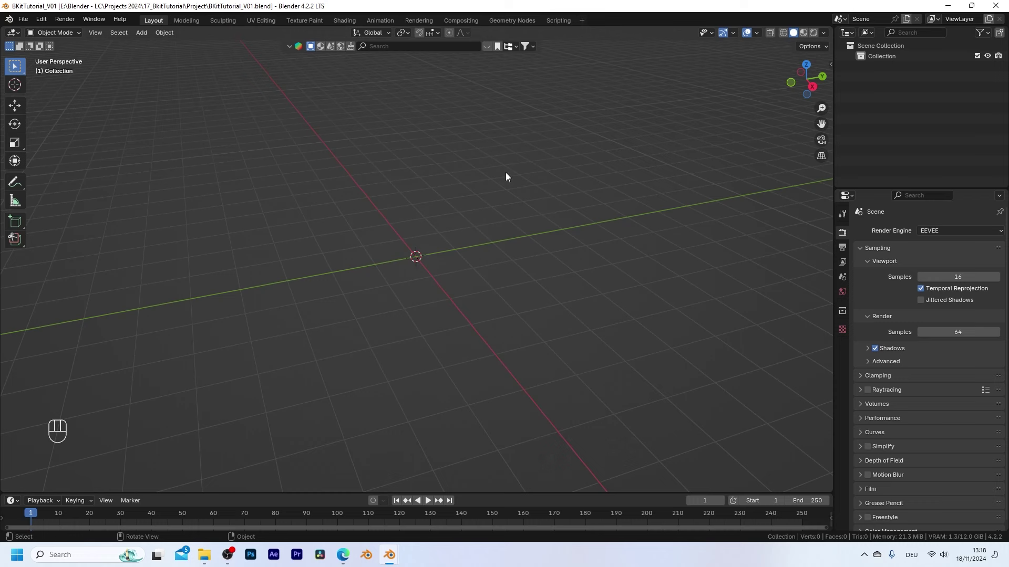
key(n)
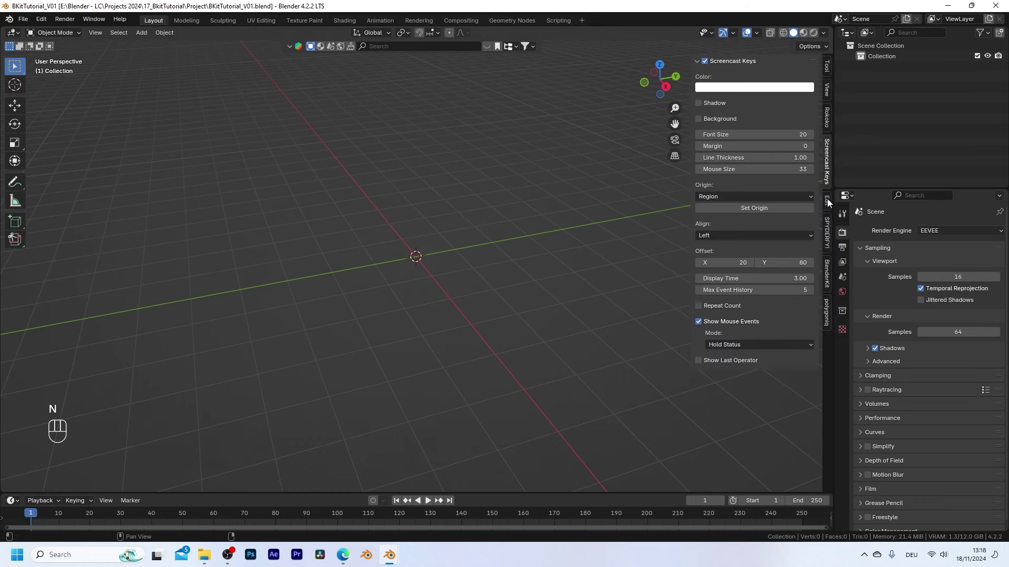
click(827, 276)
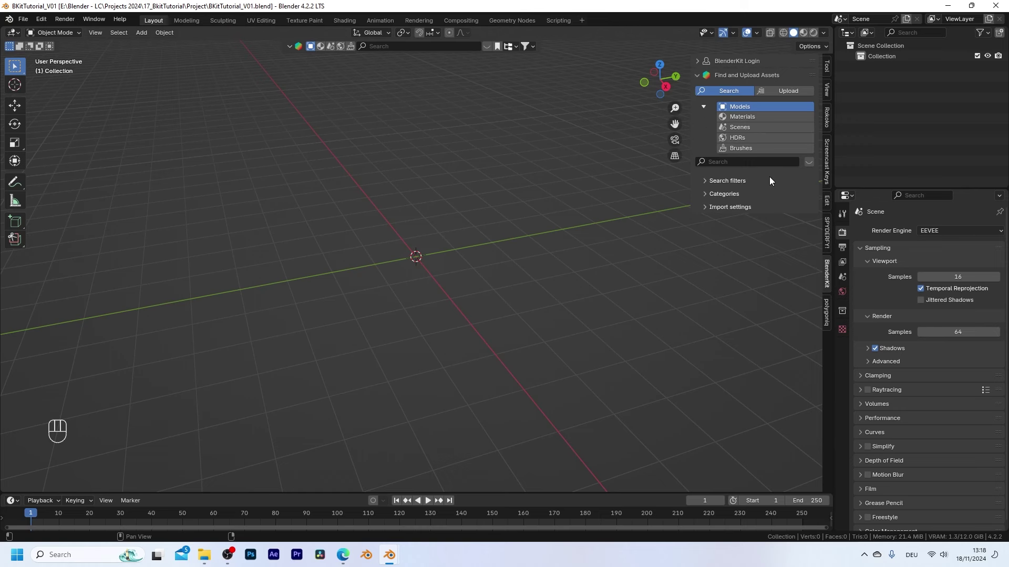
Step: Log in to BlenderKit and authorize the add-on in the browser
click(738, 60)
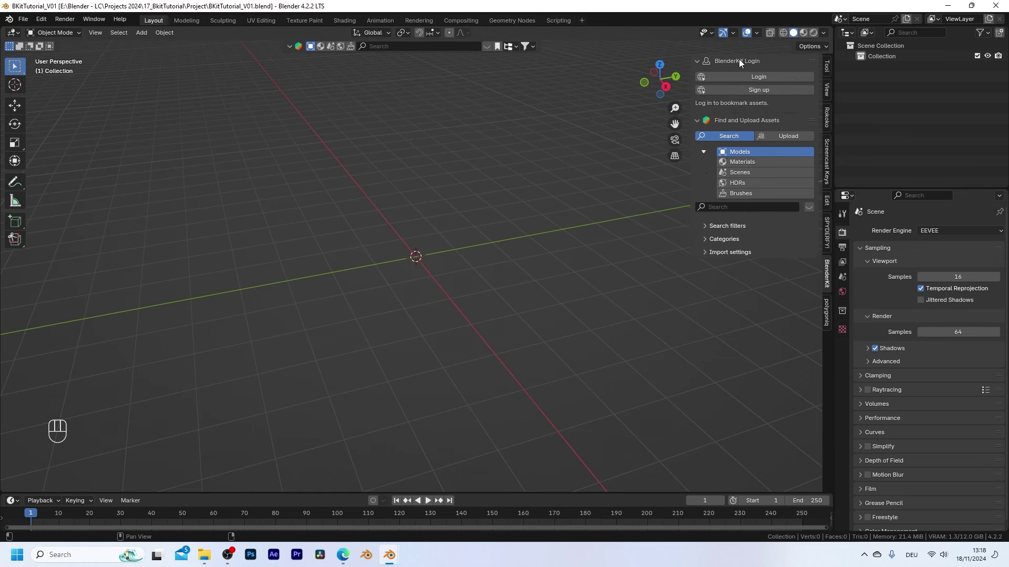
click(768, 78)
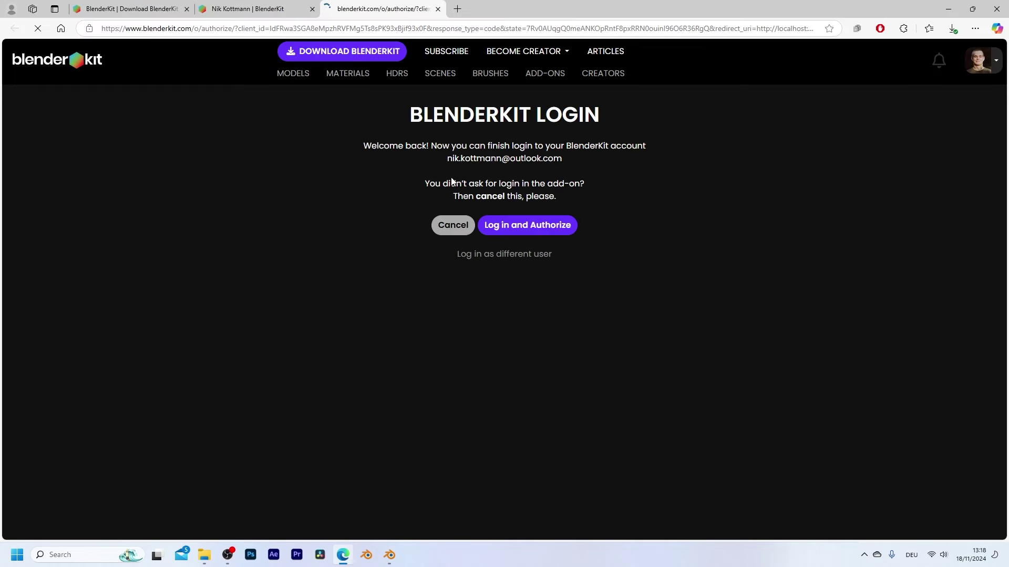
click(534, 227)
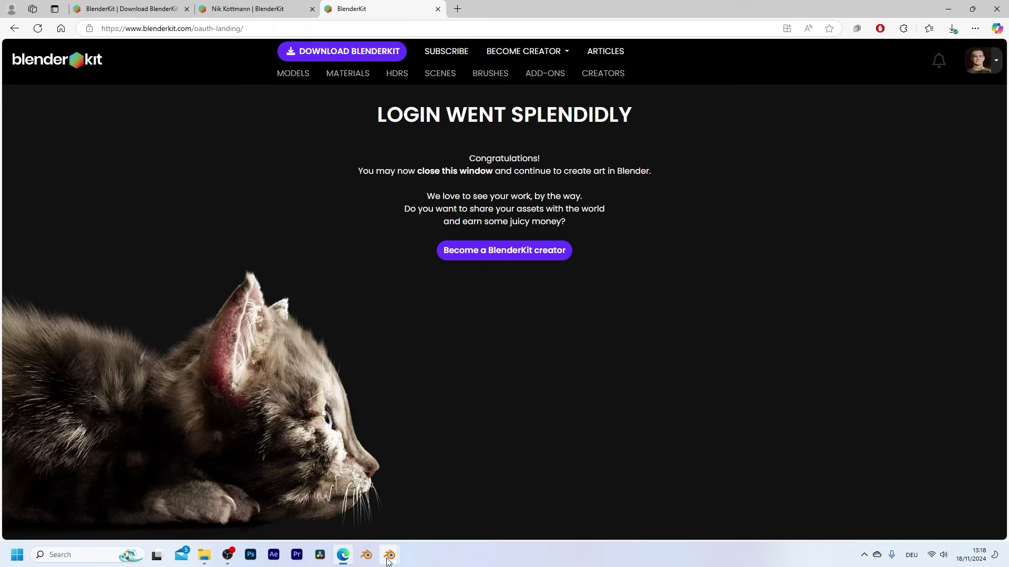
mouse_move(389, 555)
click(366, 511)
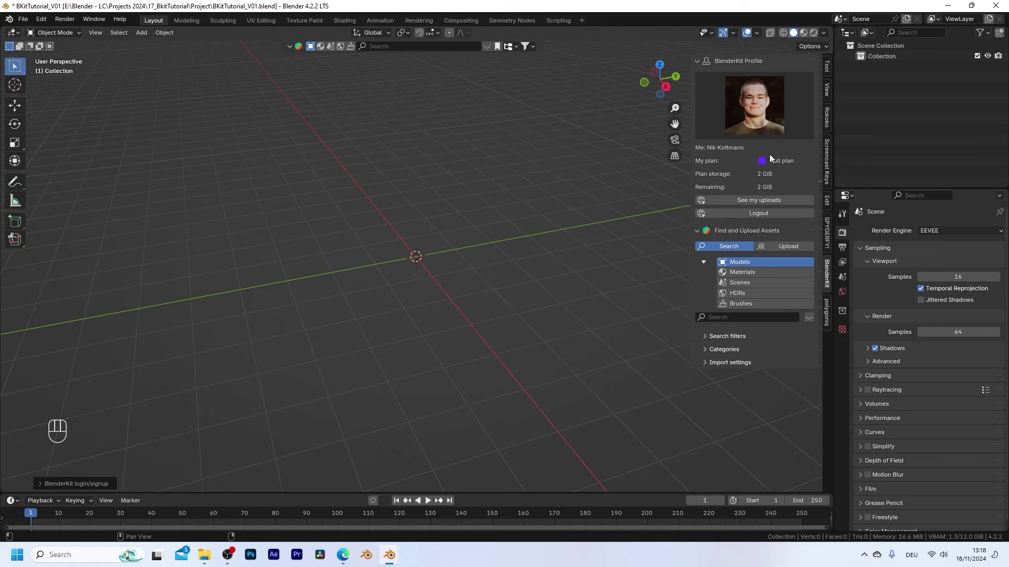
click(701, 61)
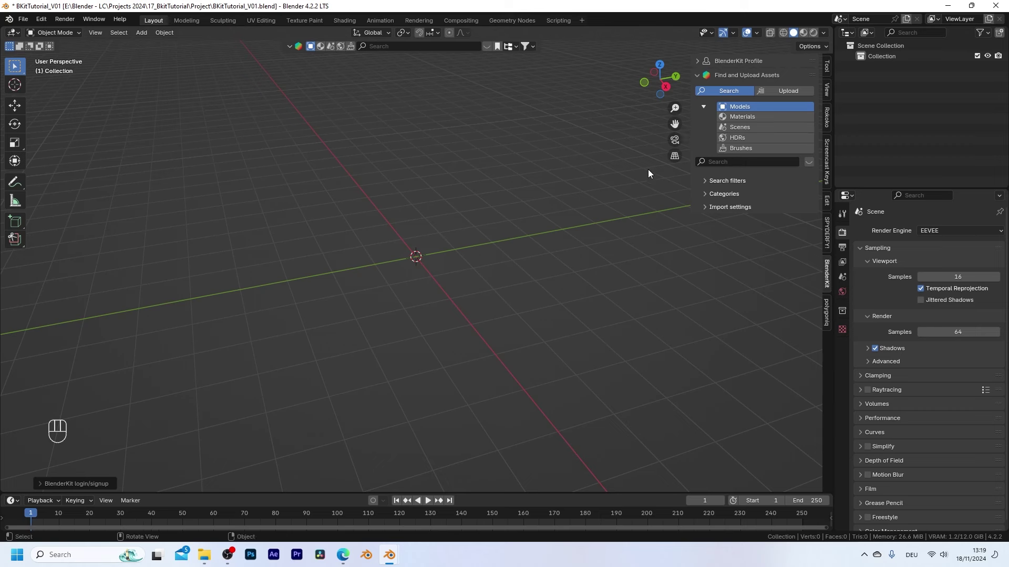
key(n)
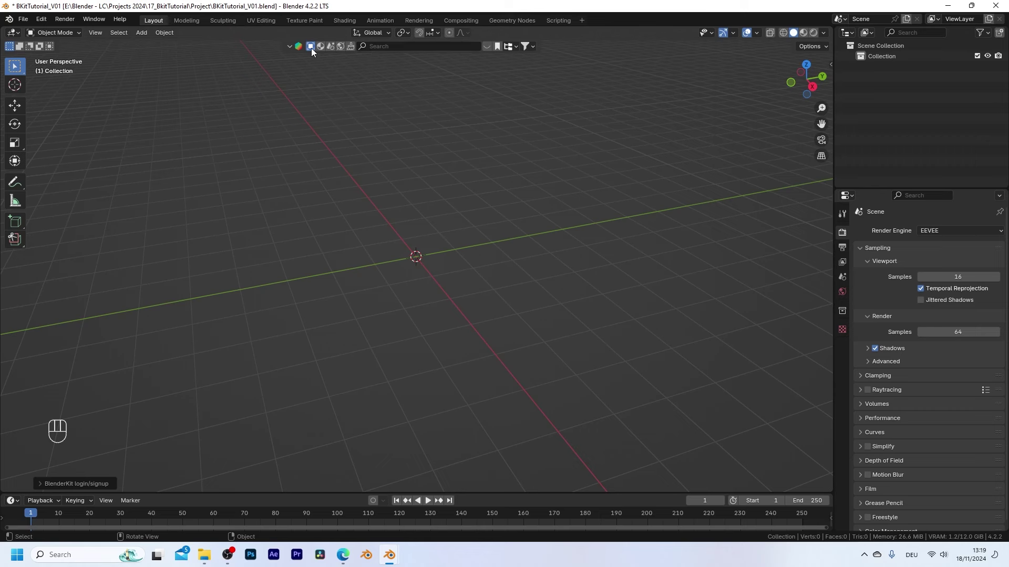
Step: Search BlenderKit for 'tree' and place the Tree 09 model at the scene origin
click(394, 45)
key(Return)
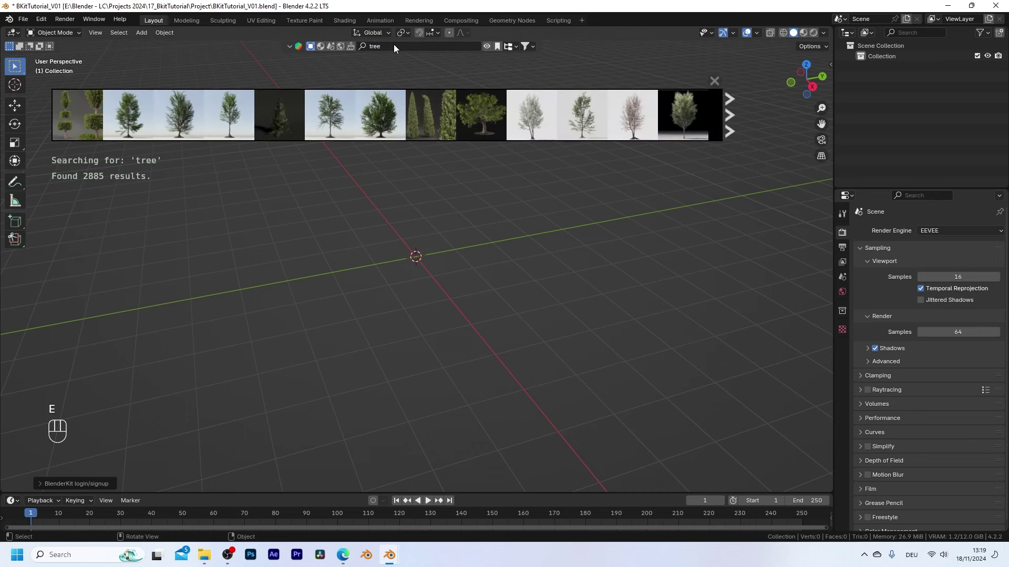
mouse_move(140, 112)
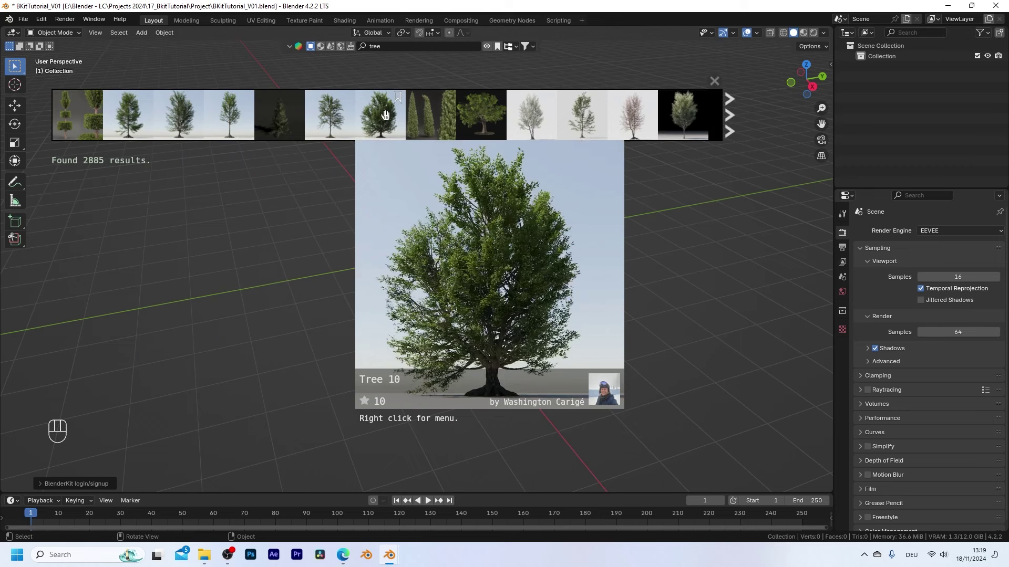
click(728, 118)
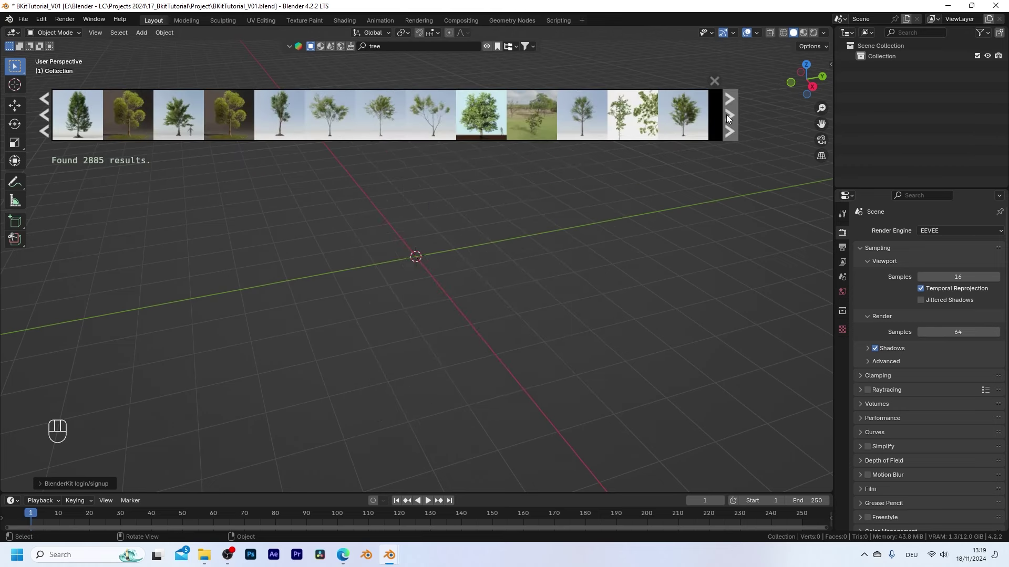
mouse_move(170, 131)
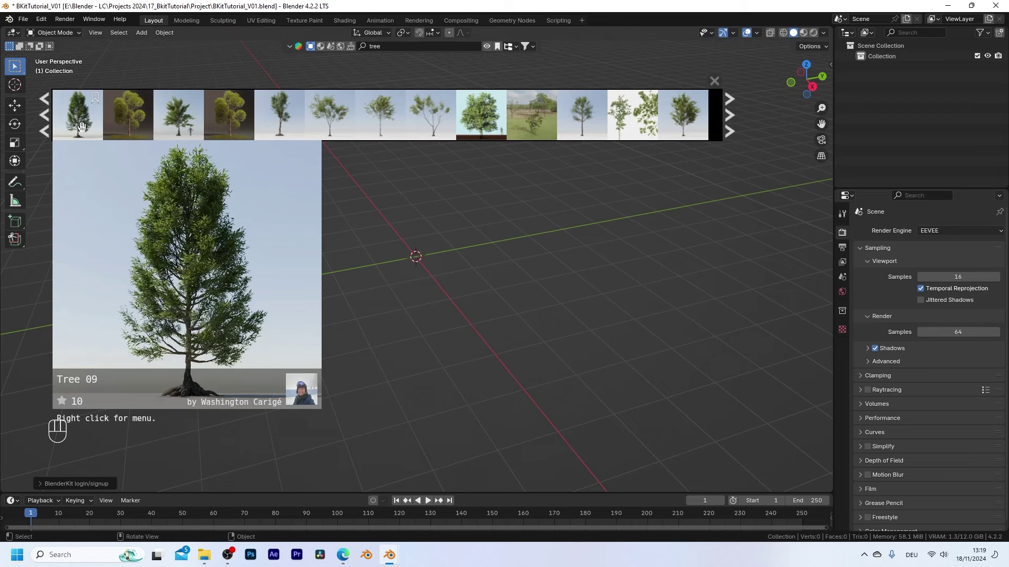
drag(80, 126, 438, 300)
shift+middle_drag(420, 285, 437, 356)
scroll(431, 353, up, 2)
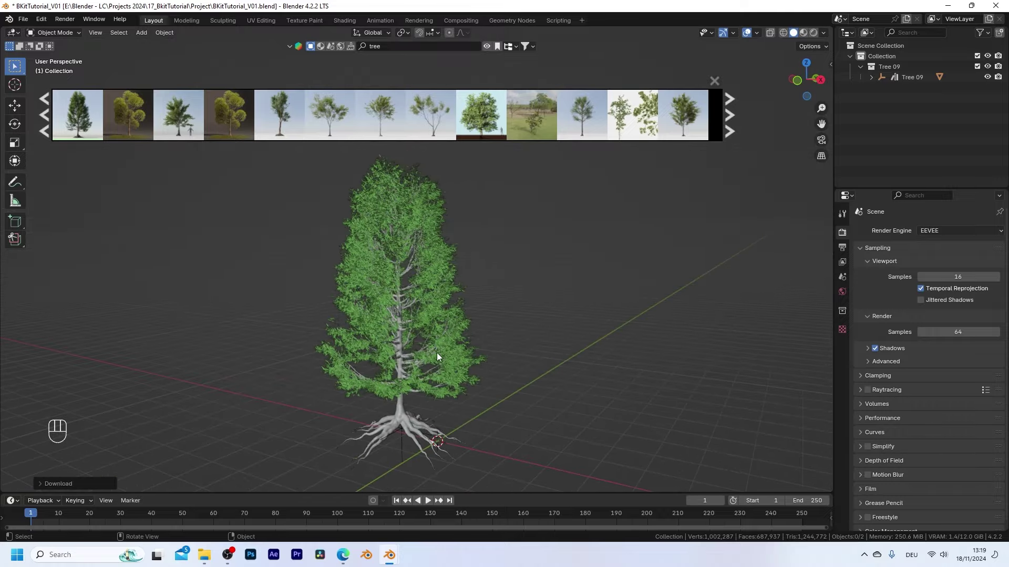
Step: Search the BlenderKit models gallery in the browser for 'car'
click(342, 557)
click(292, 76)
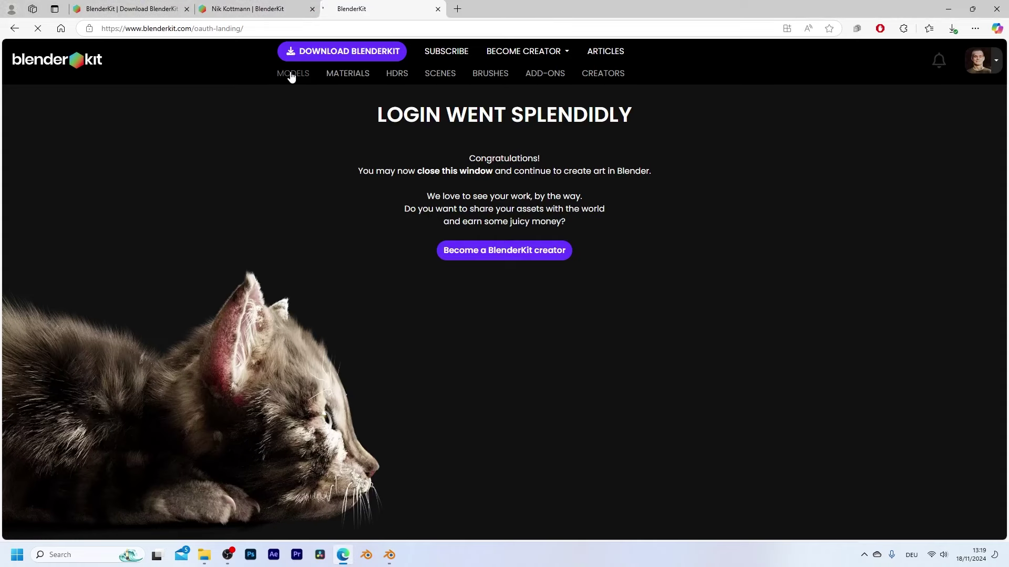
scroll(710, 216, down, 15)
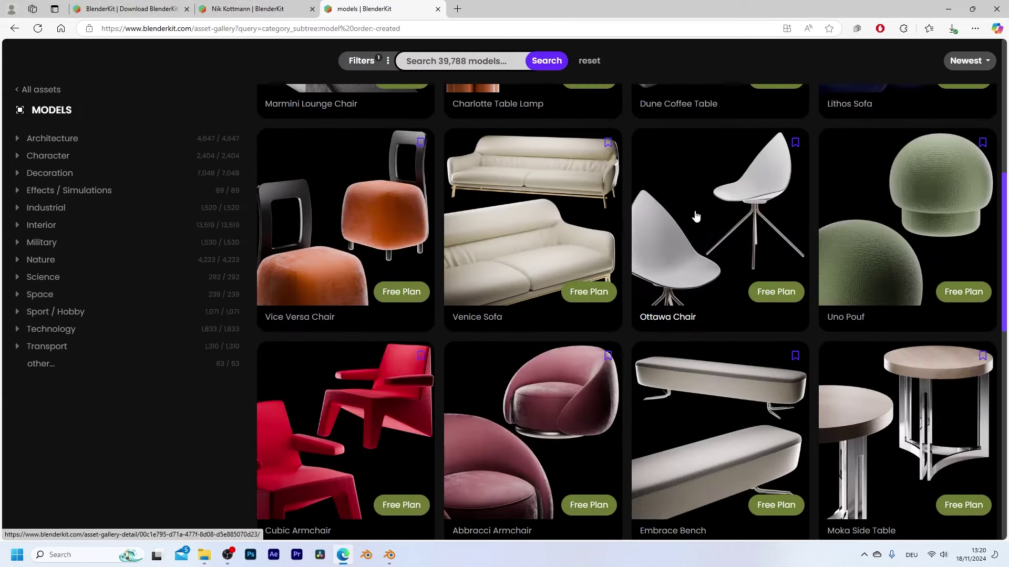
scroll(690, 227, down, 4)
scroll(473, 220, up, 15)
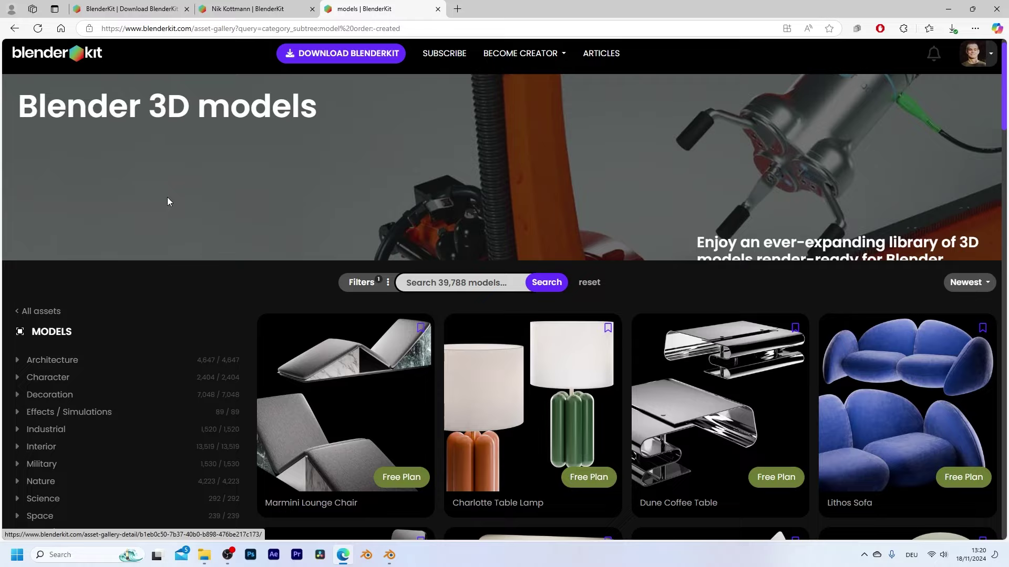
scroll(105, 301, down, 1)
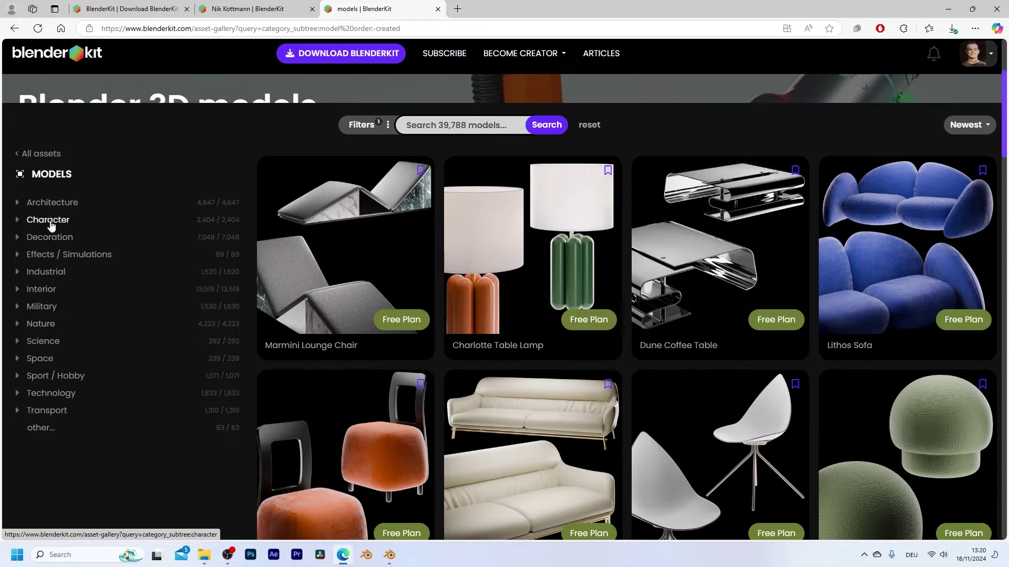
click(433, 130)
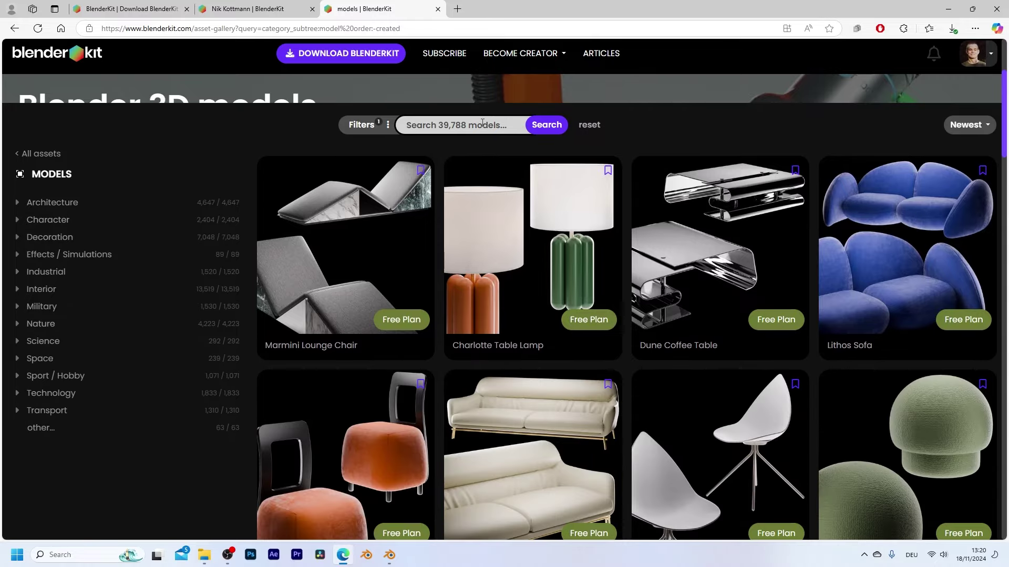
text(car)
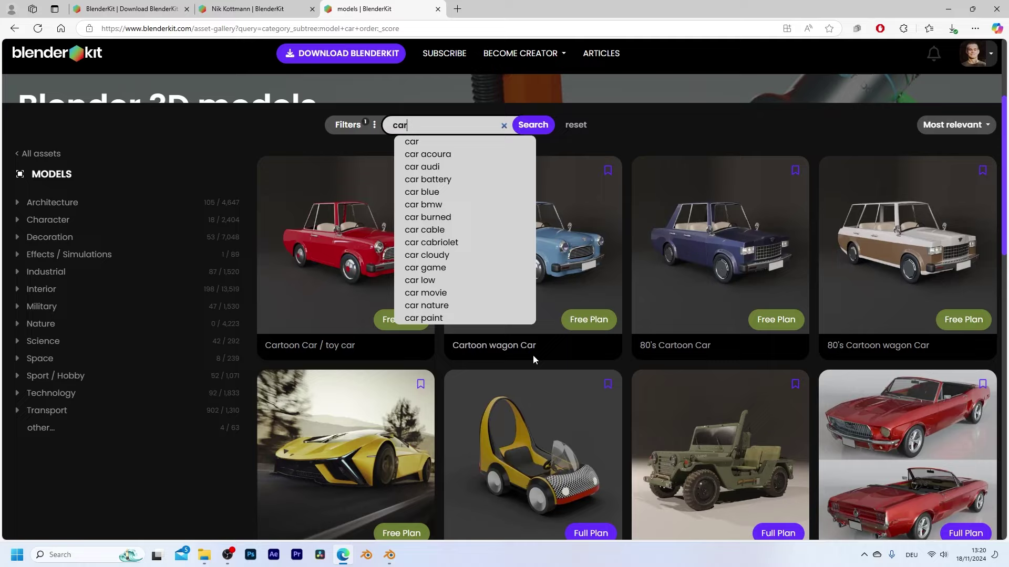
scroll(683, 298, down, 10)
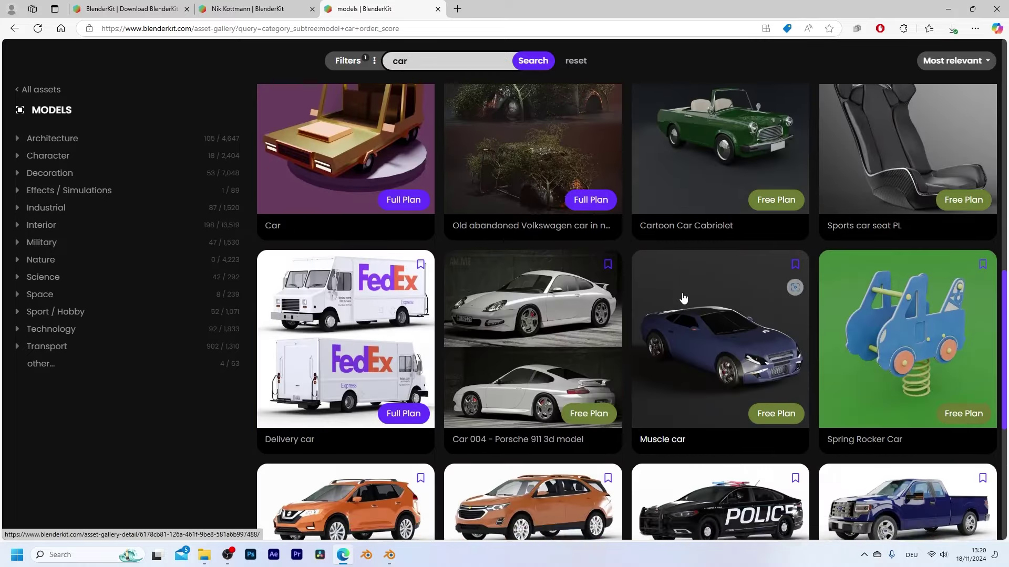
scroll(683, 298, down, 15)
scroll(683, 297, up, 10)
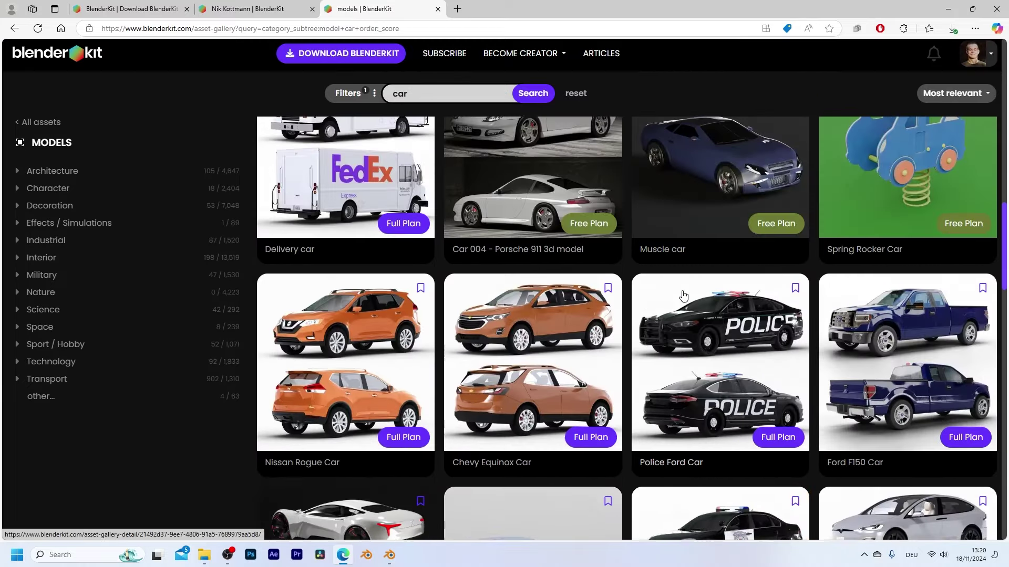
scroll(683, 296, up, 15)
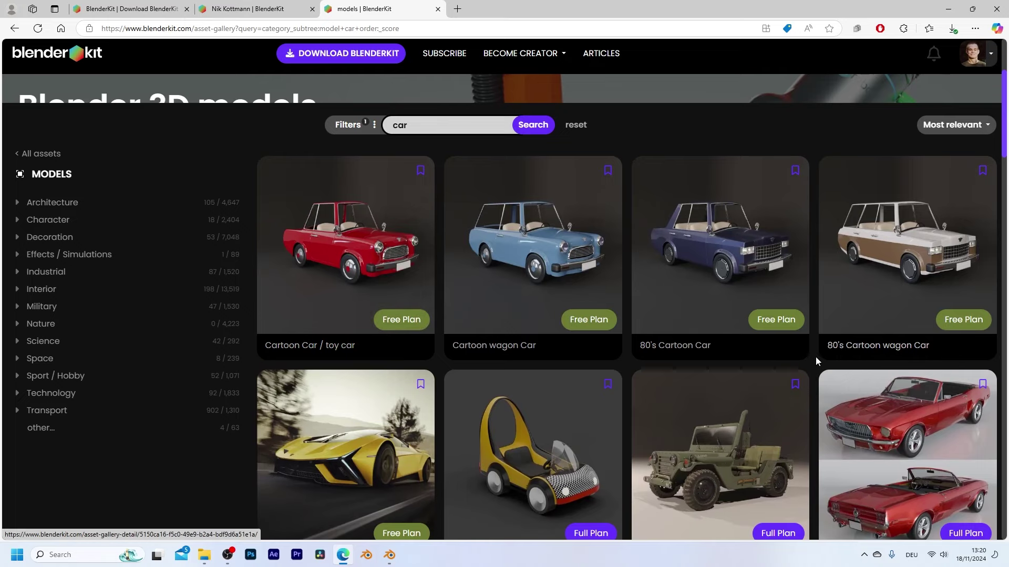
scroll(815, 360, down, 5)
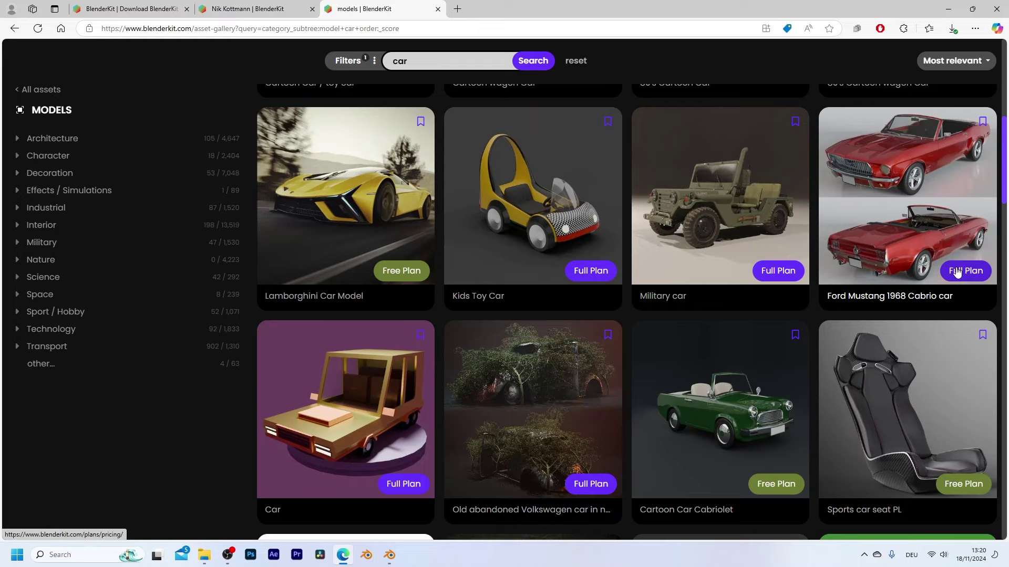
scroll(641, 446, down, 5)
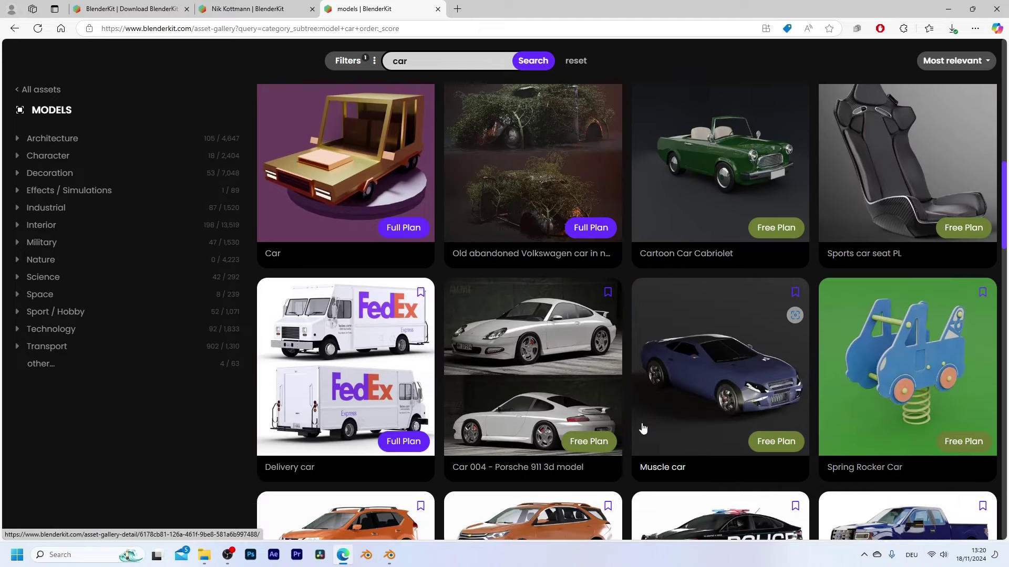
scroll(641, 428, down, 5)
scroll(635, 418, down, 5)
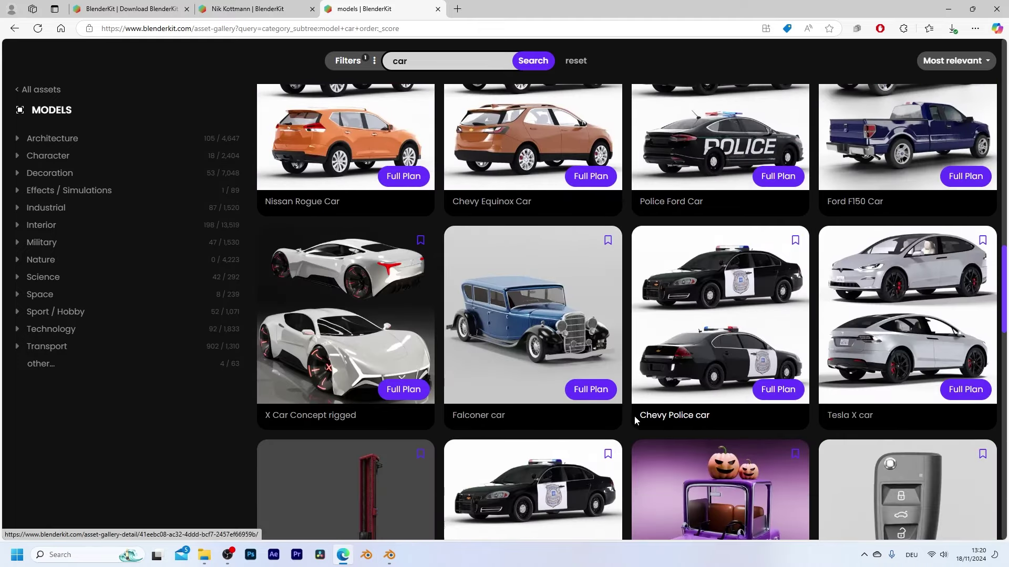
scroll(635, 415, up, 15)
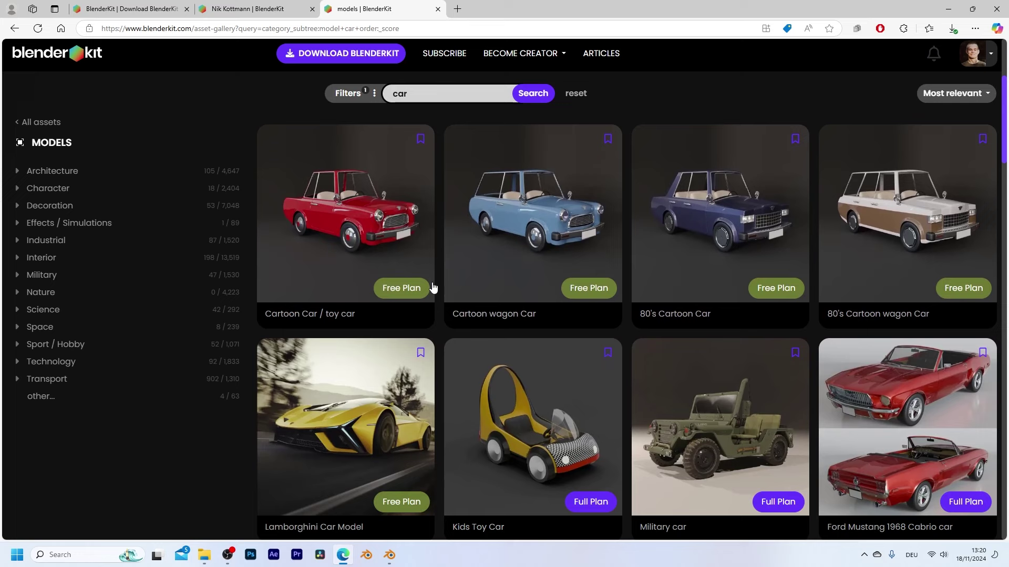
Step: Open Cartoon Car / toy car's Get this model page and copy its search term
click(381, 212)
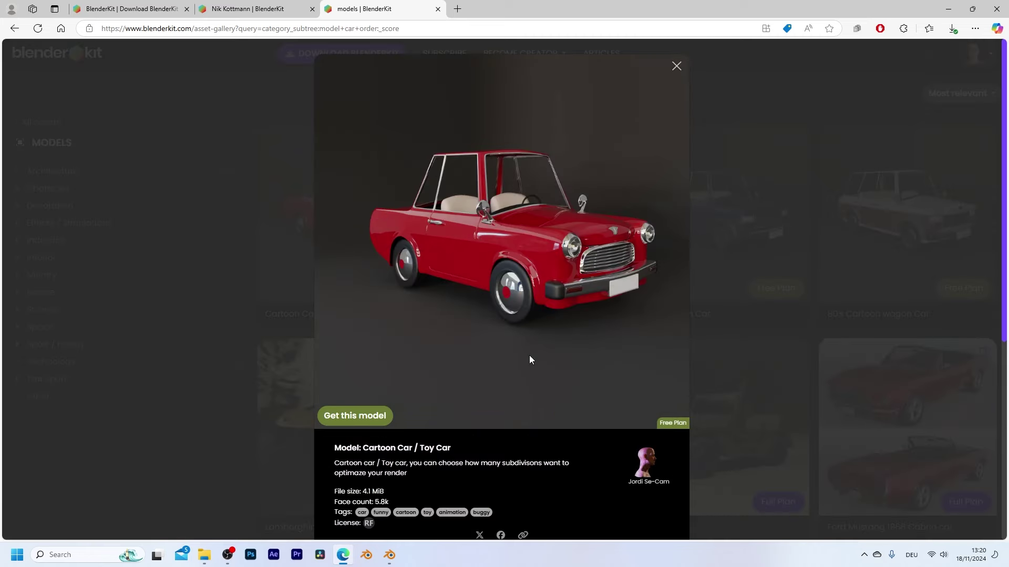
scroll(542, 336, down, 2)
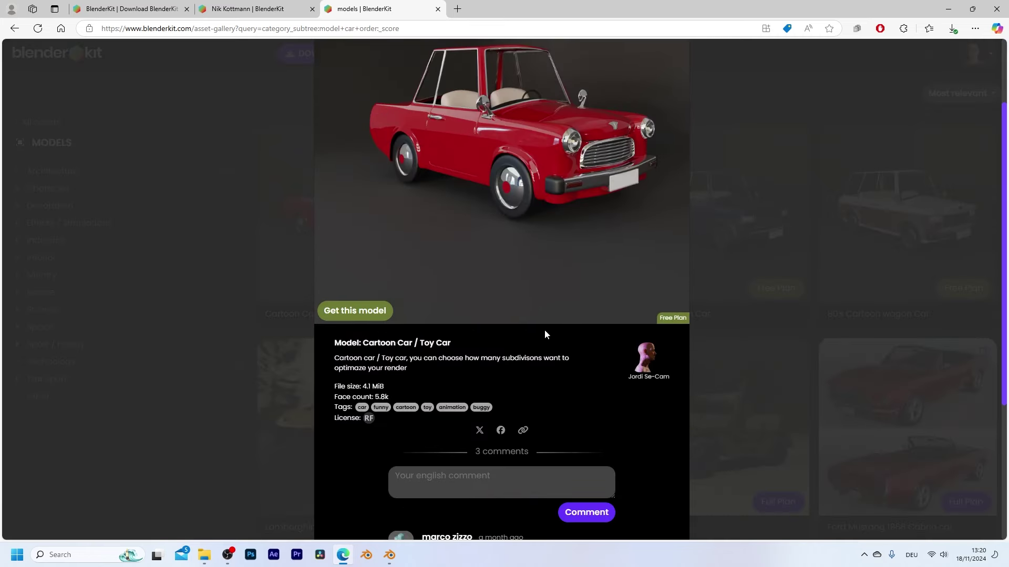
click(358, 316)
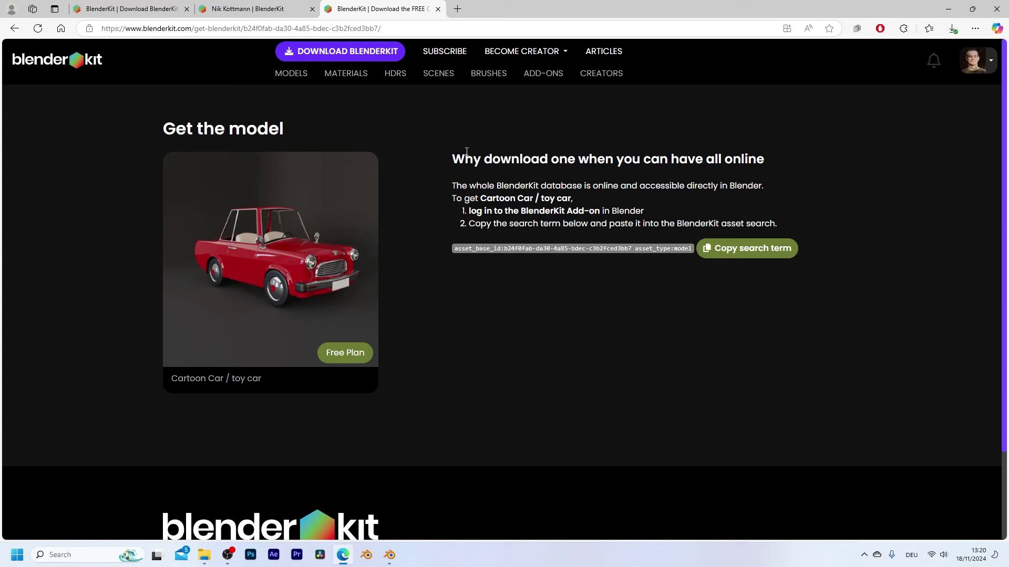
click(750, 252)
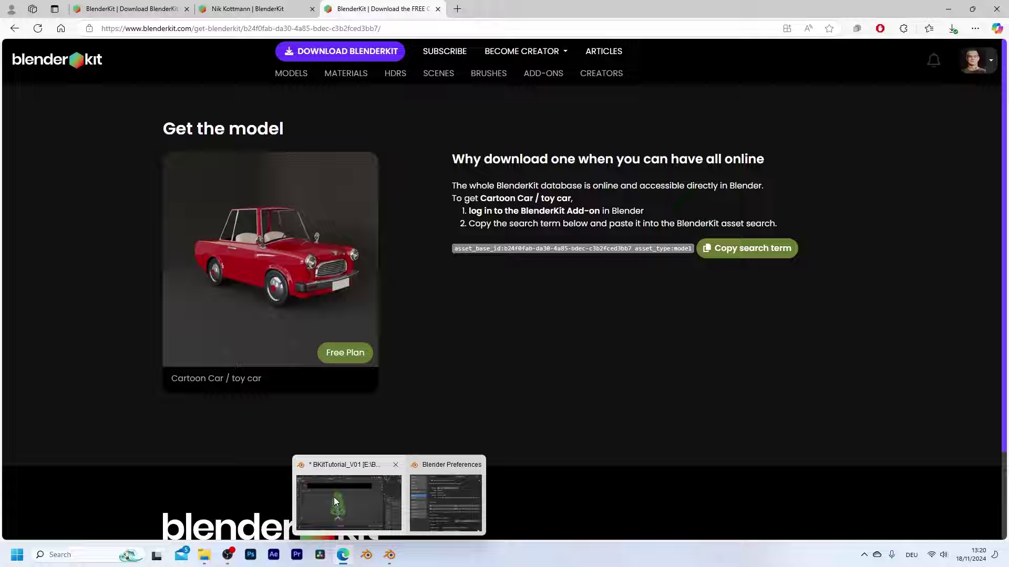
click(333, 497)
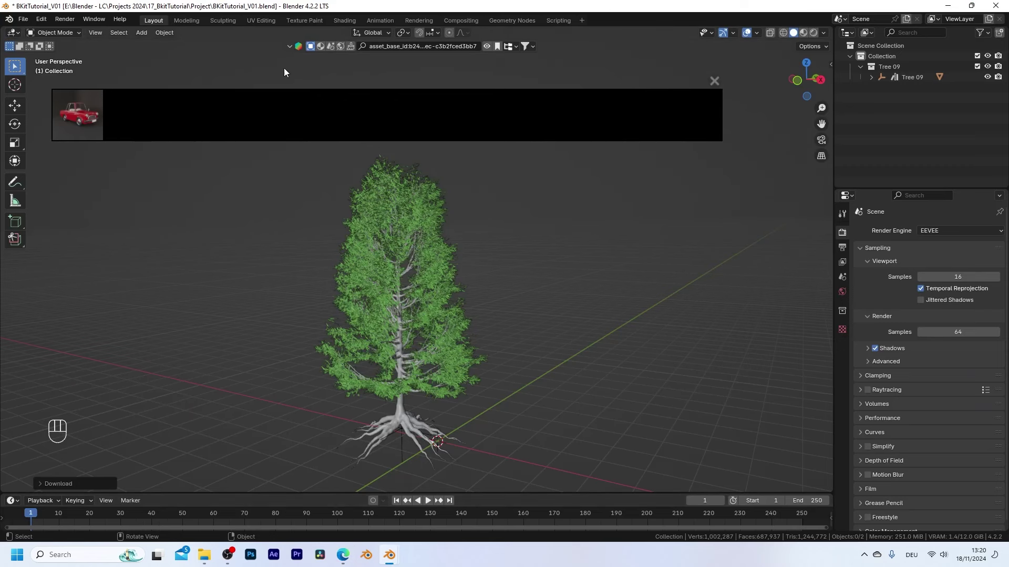
Step: Drop the Cartoon Car / toy car beside Tree 09 and view it in Material Preview
mouse_move(94, 117)
drag(84, 117, 497, 428)
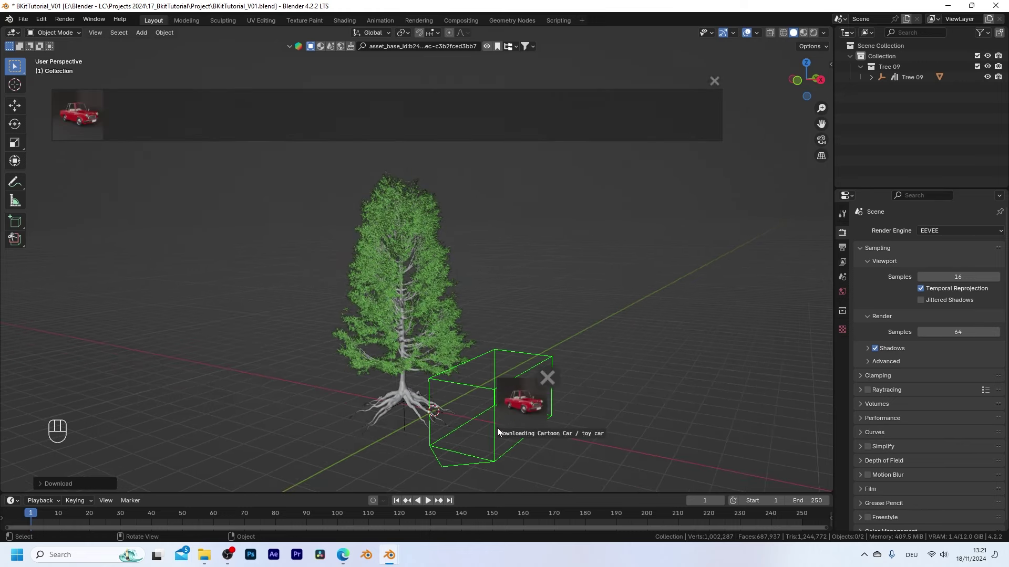
mouse_move(441, 380)
middle_down()
mouse_move(521, 402)
mouse_move(512, 322)
middle_up()
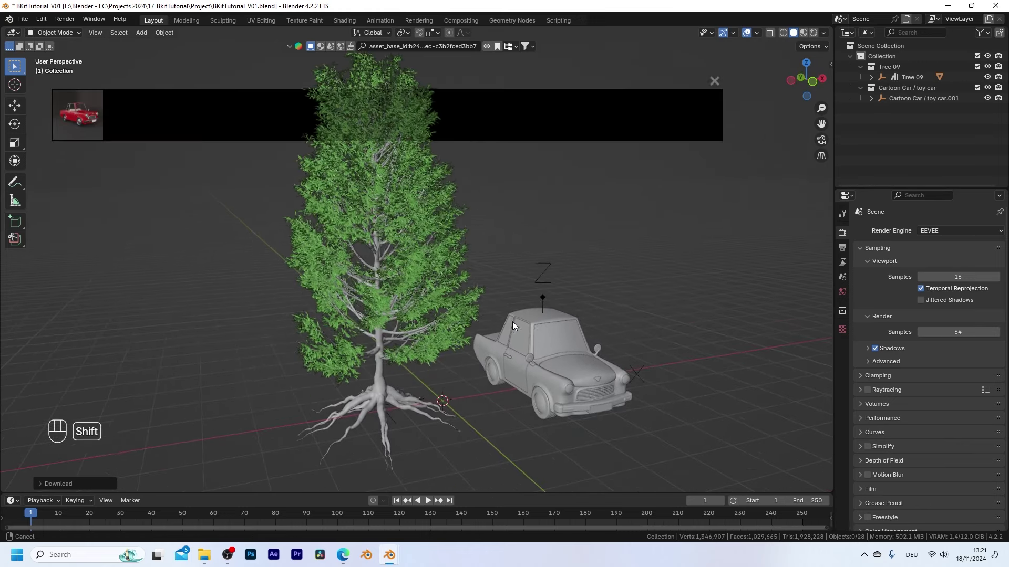
click(803, 33)
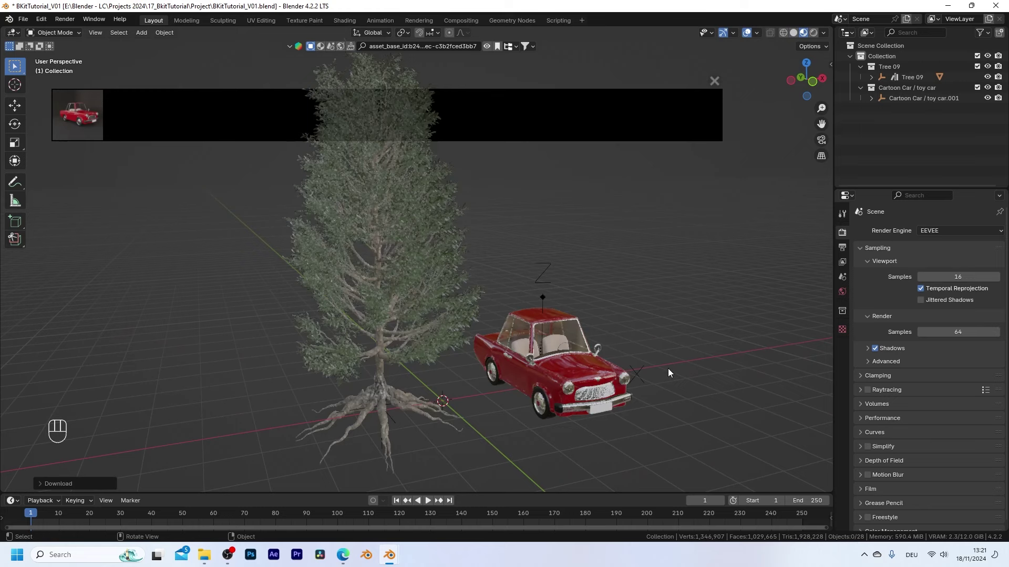
scroll(604, 358, down, 3)
middle_drag(597, 360, 538, 353)
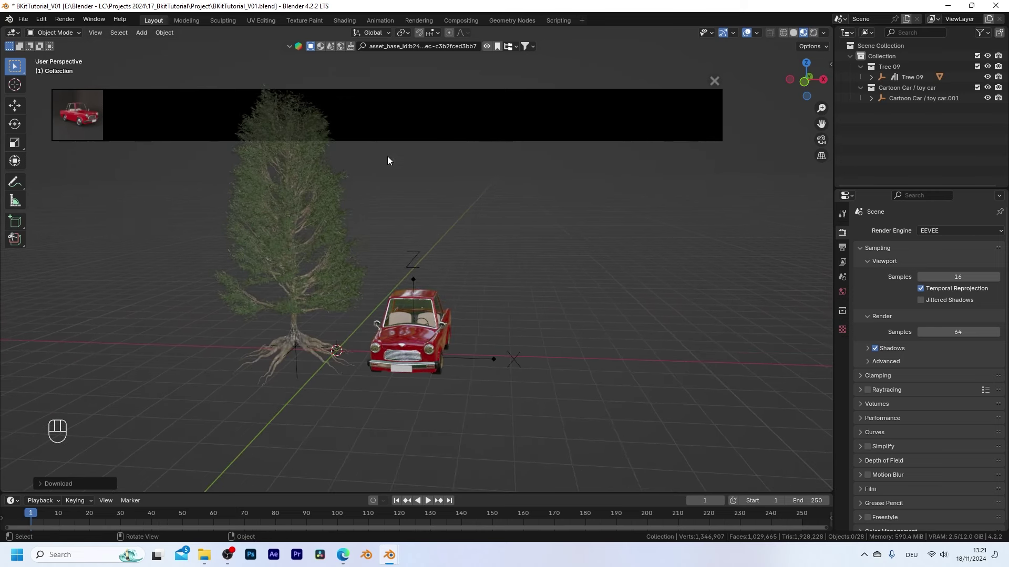
Step: Search BlenderKit materials for 'wood'
click(320, 46)
click(400, 46)
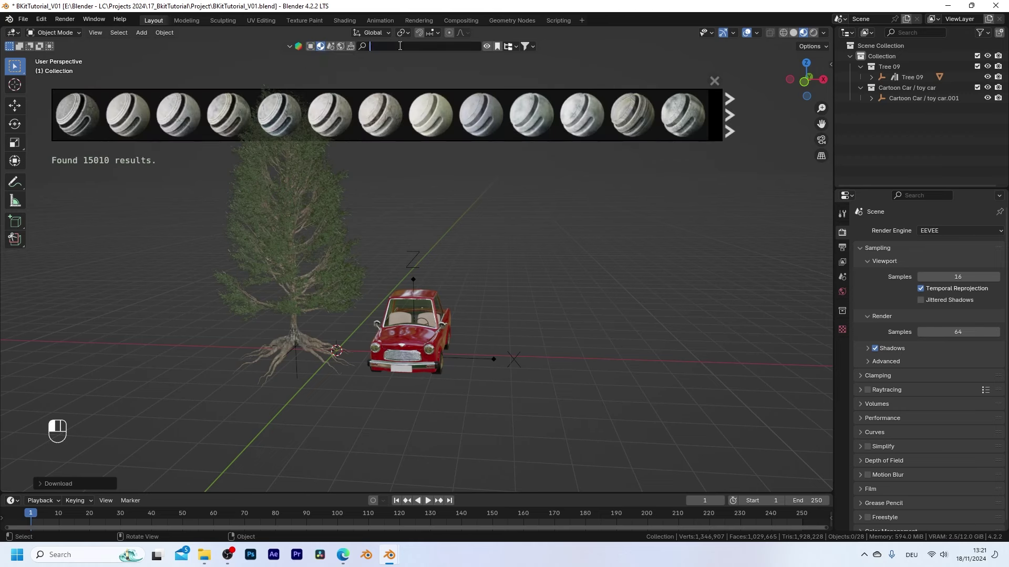
text(wood)
key(Return)
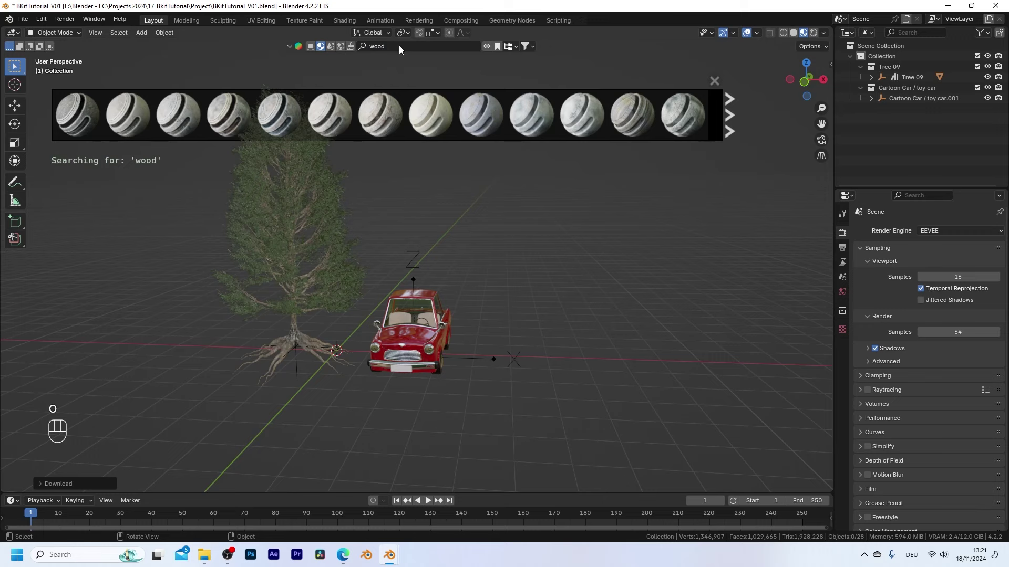
Step: Add a Suzanne monkey head and place it to the right of the car
key(shift+a)
mouse_move(387, 255)
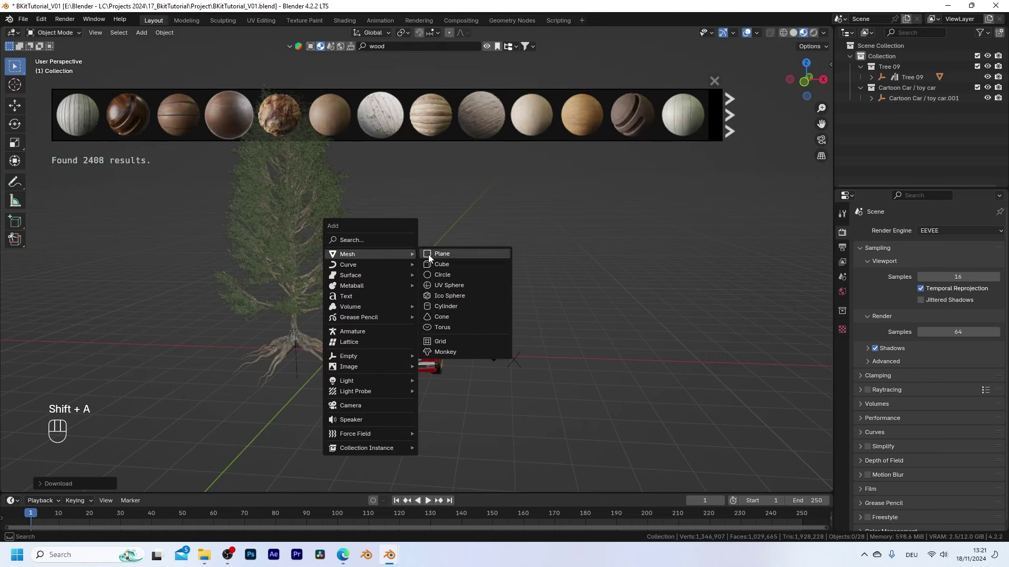
click(446, 349)
key(g)
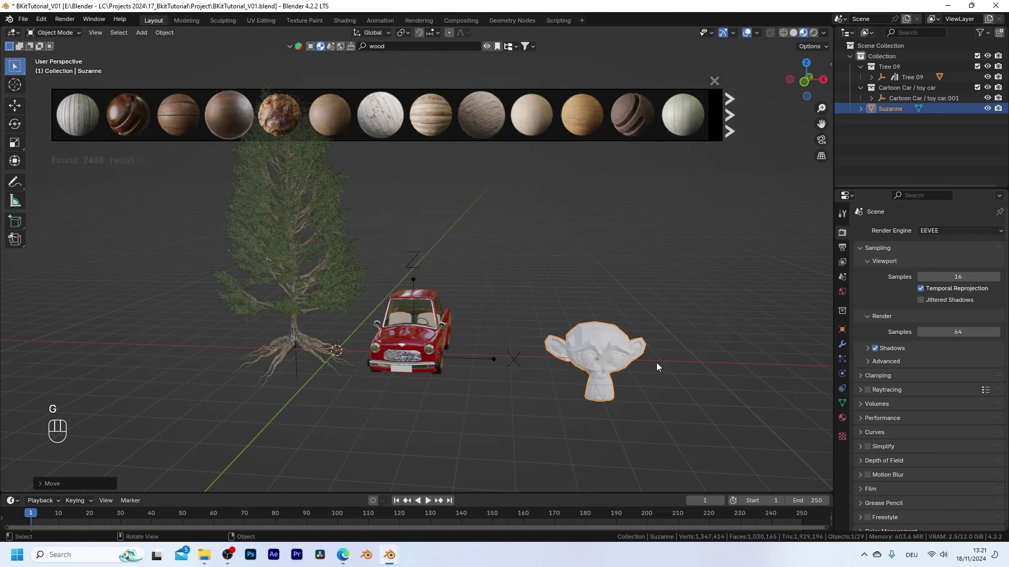
click(657, 362)
key(KP_Decimal)
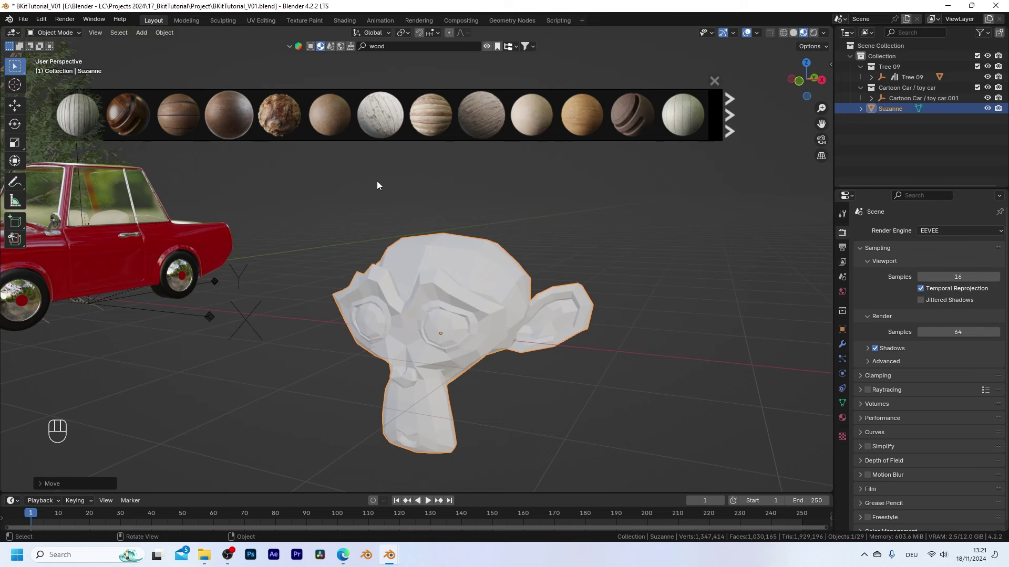
Step: Apply the BlenderKit Wood material to the monkey head
mouse_move(353, 121)
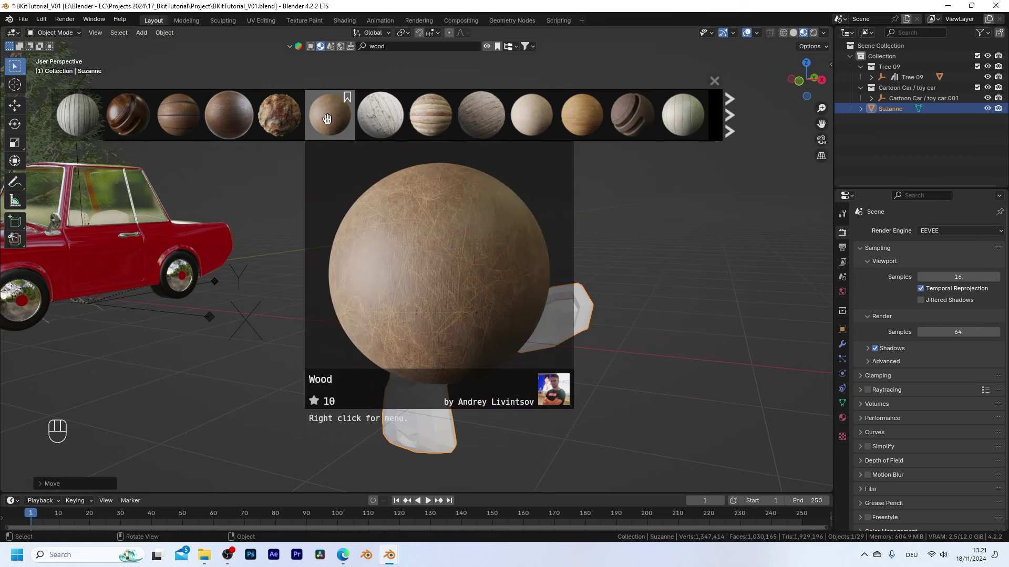
drag(326, 119, 398, 291)
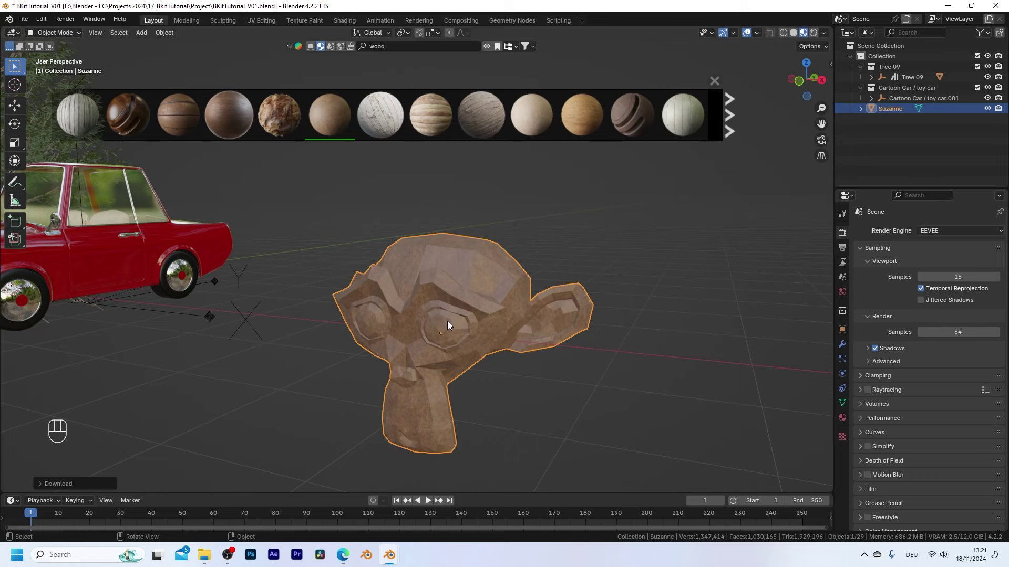
middle_drag(447, 325, 419, 300)
scroll(443, 284, up, 5)
Step: Shade the monkey head smooth and give it subdivision level 1
right_click(426, 285)
click(428, 287)
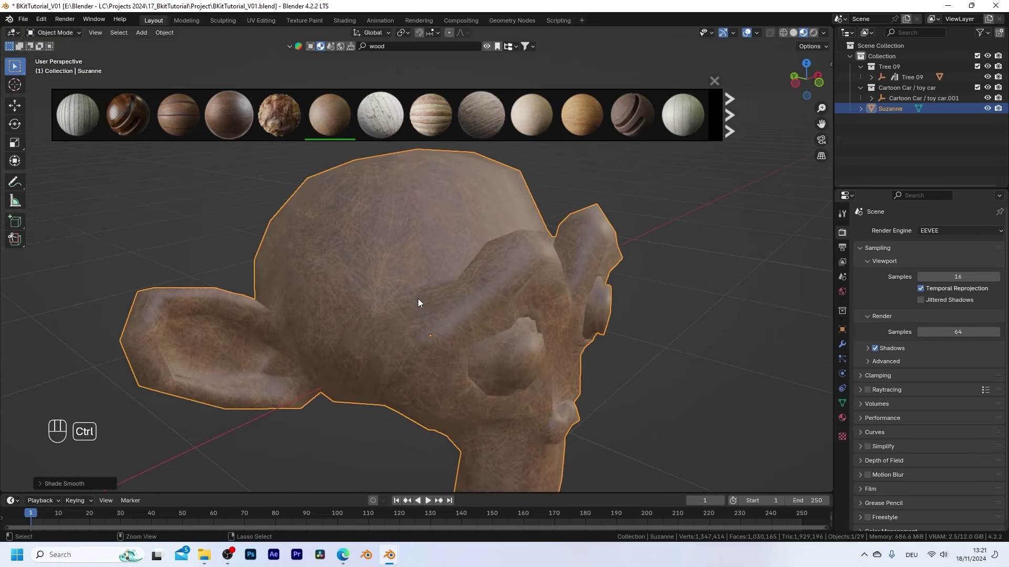
key(ctrl+1)
scroll(360, 258, down, 5)
shift+middle_drag(361, 257, 448, 347)
scroll(448, 348, down, 3)
shift+middle_drag(367, 336, 452, 342)
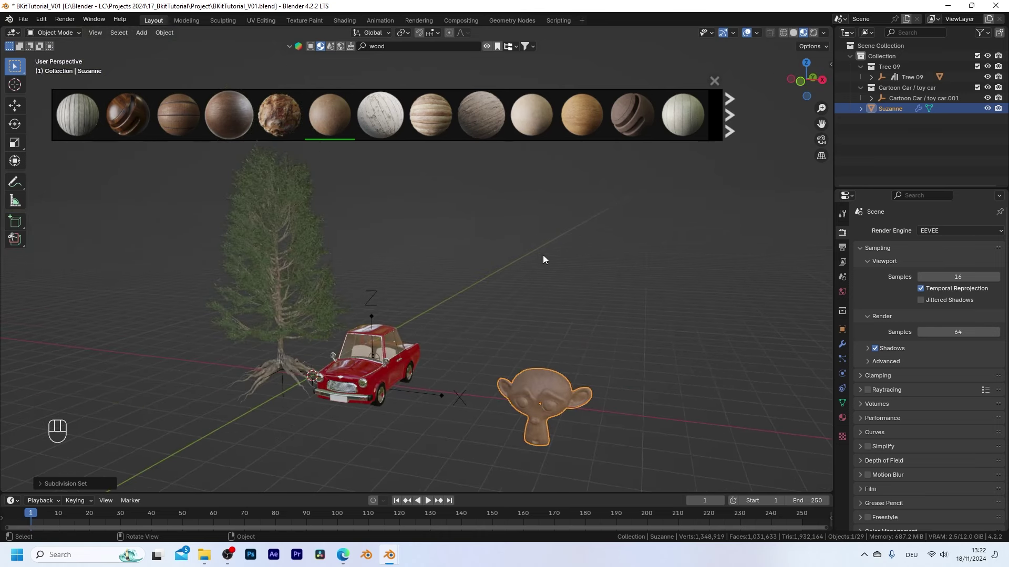
Step: Switch the viewport to Rendered shading and browse BlenderKit's HDRI results
click(813, 33)
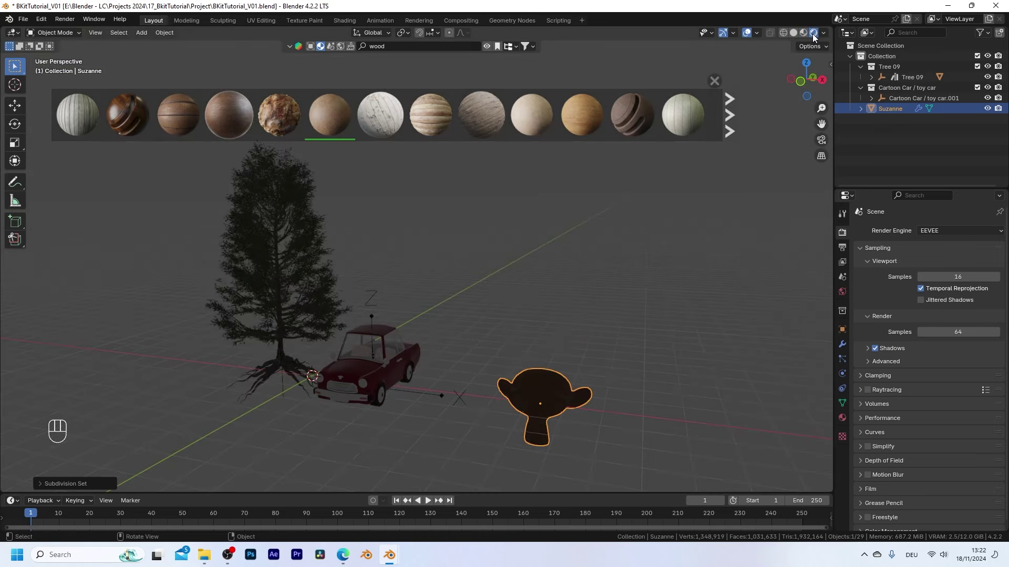
click(340, 45)
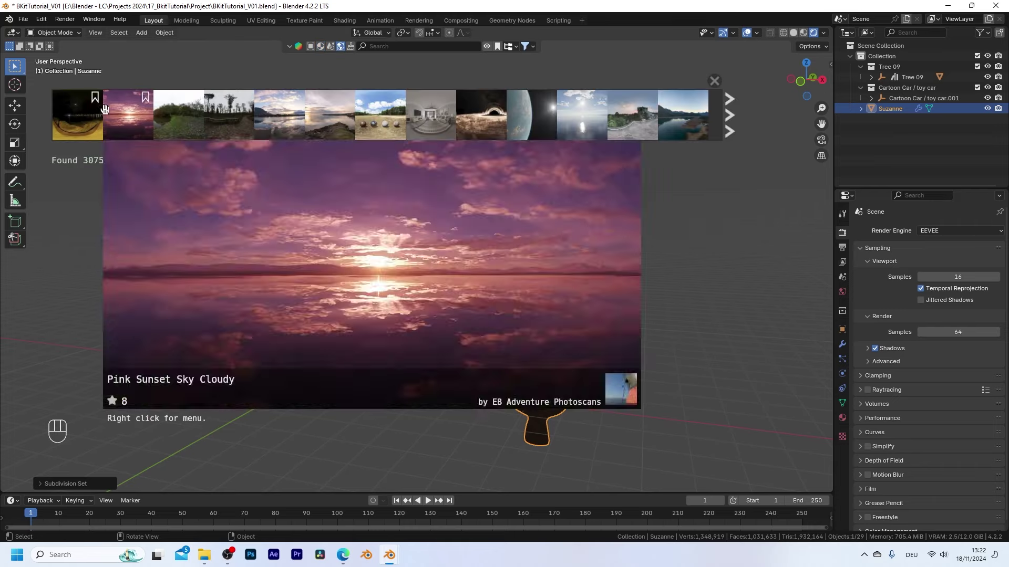
mouse_move(491, 115)
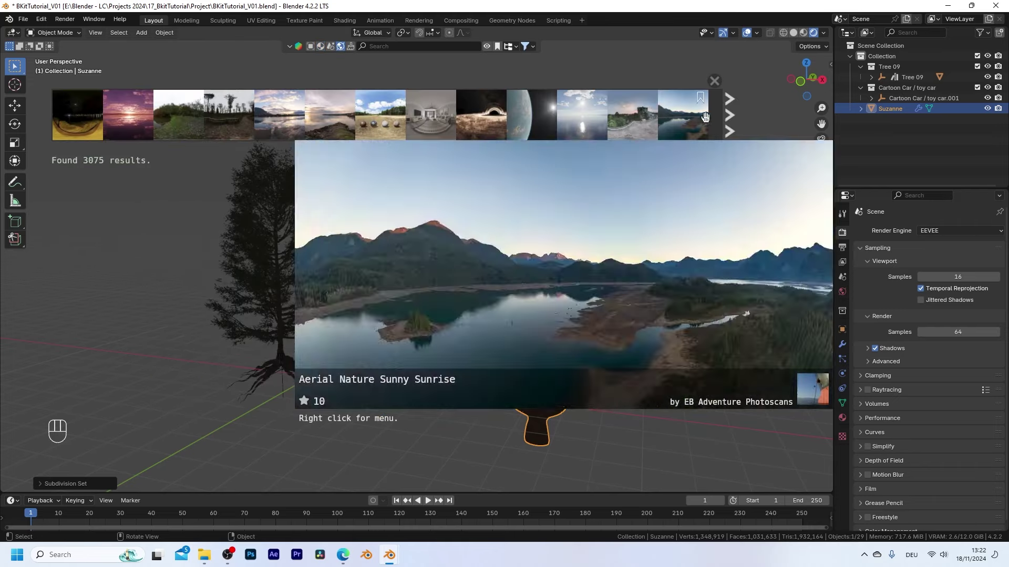
click(729, 118)
mouse_move(154, 123)
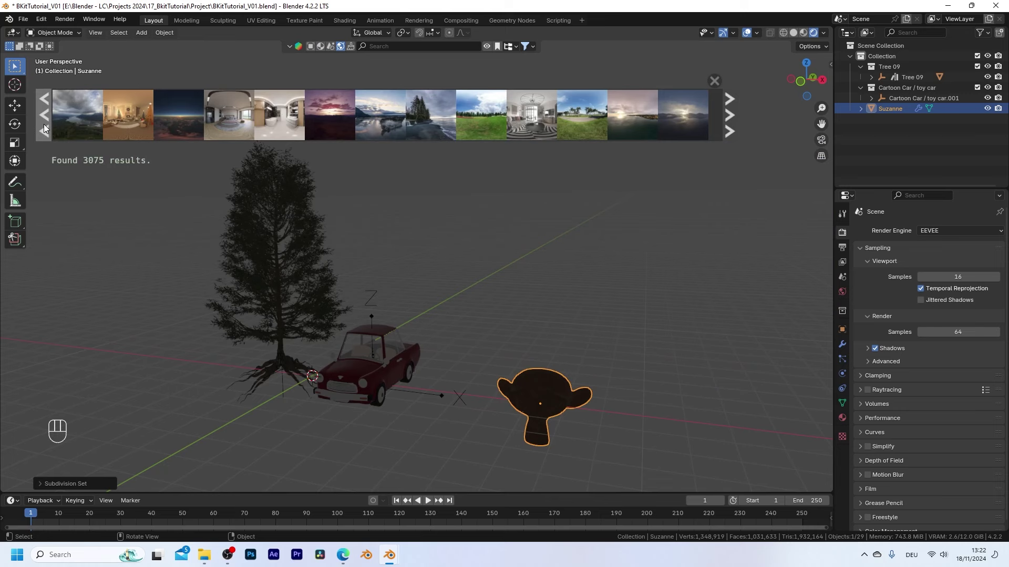
click(44, 126)
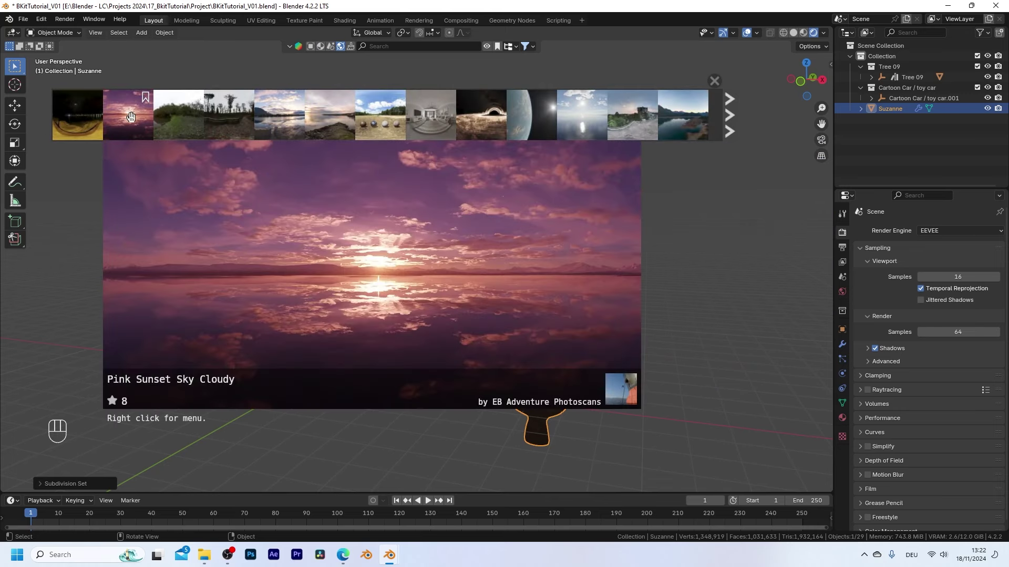
Step: Download the Pink Sunset Sky Cloudy HDRI at 2048 resolution as the world background
click(131, 116)
drag(106, 122, 232, 118)
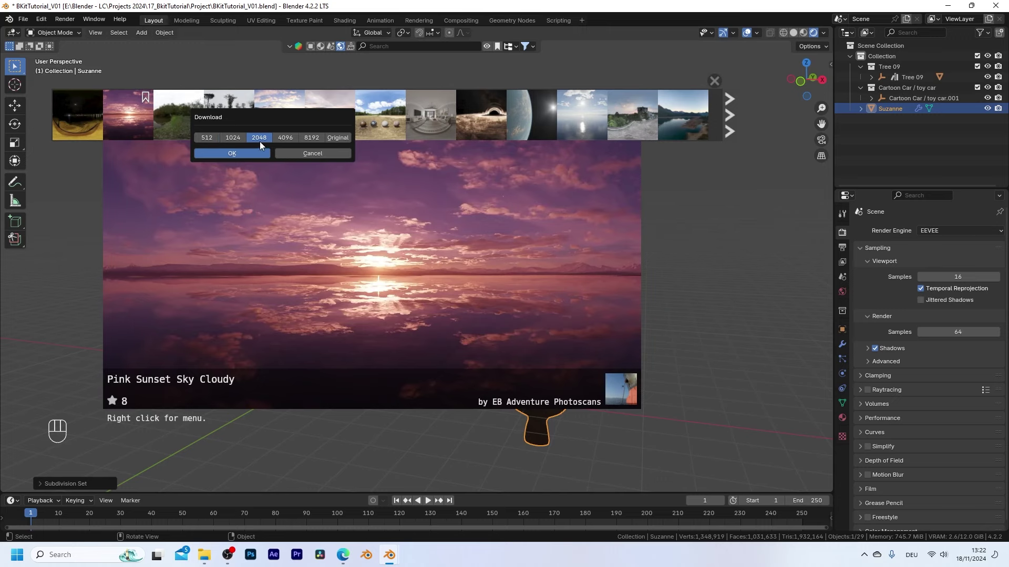
click(232, 153)
scroll(414, 395, up, 3)
middle_drag(376, 384, 518, 344)
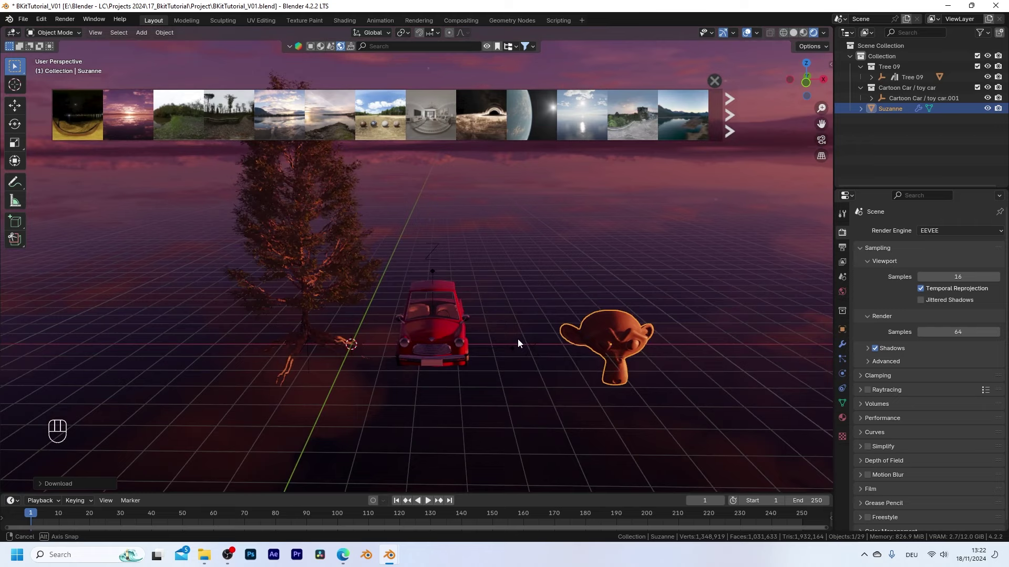
Step: Move Suzanne closer to the car and append BlenderKit's Abstract Wine Bottle scene
key(g)
click(595, 374)
mouse_move(382, 107)
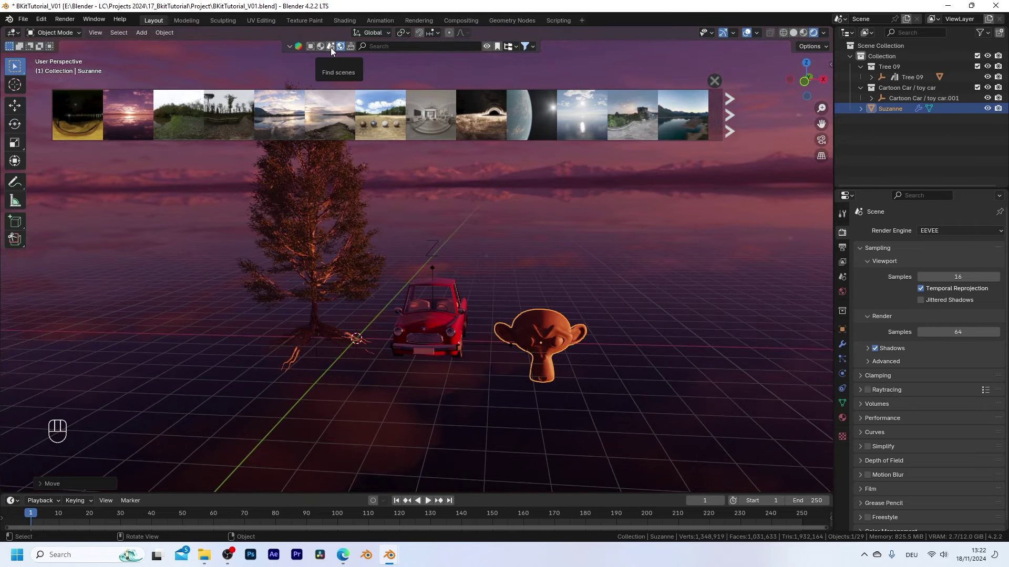
click(330, 47)
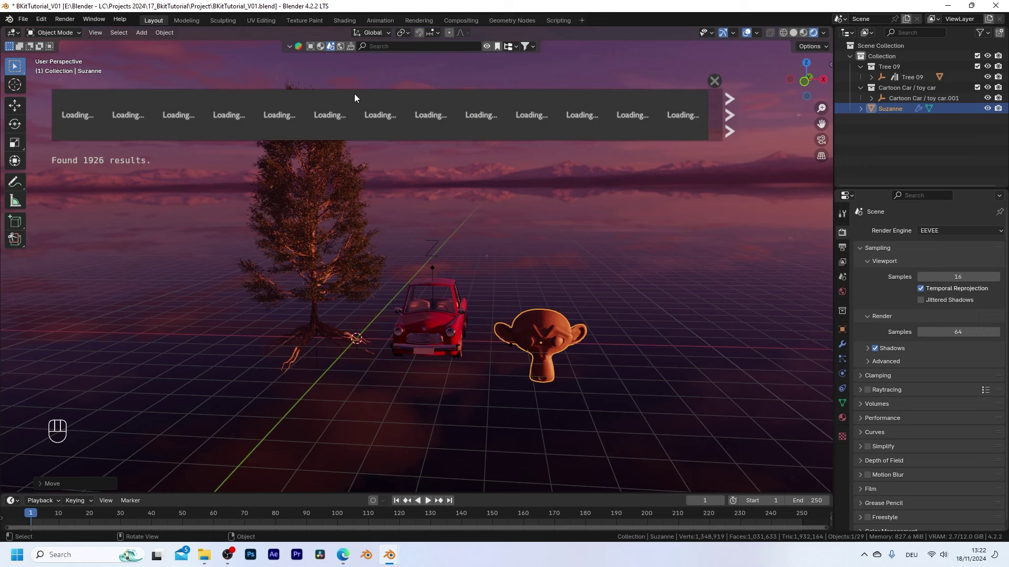
mouse_move(182, 121)
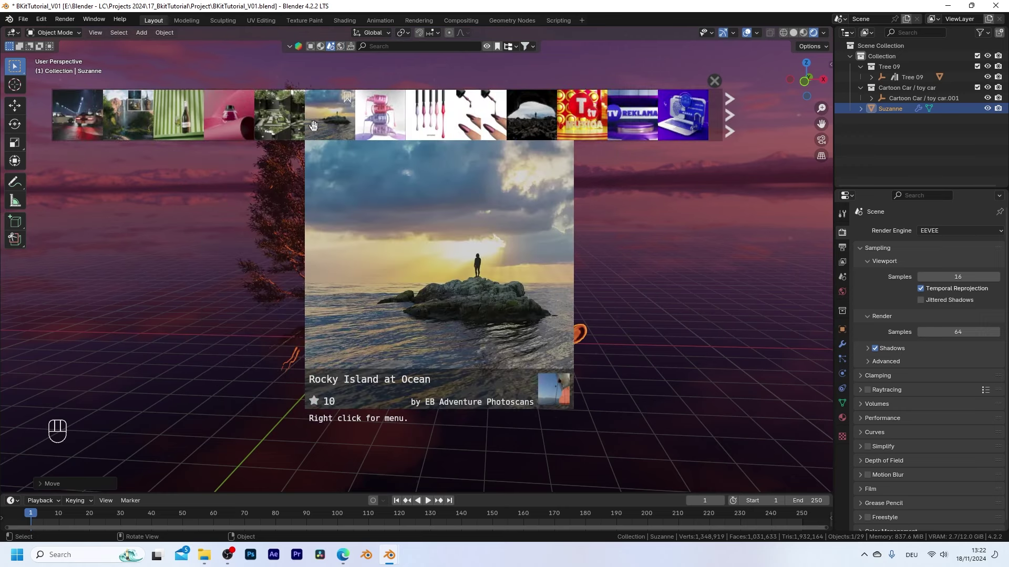
mouse_move(373, 127)
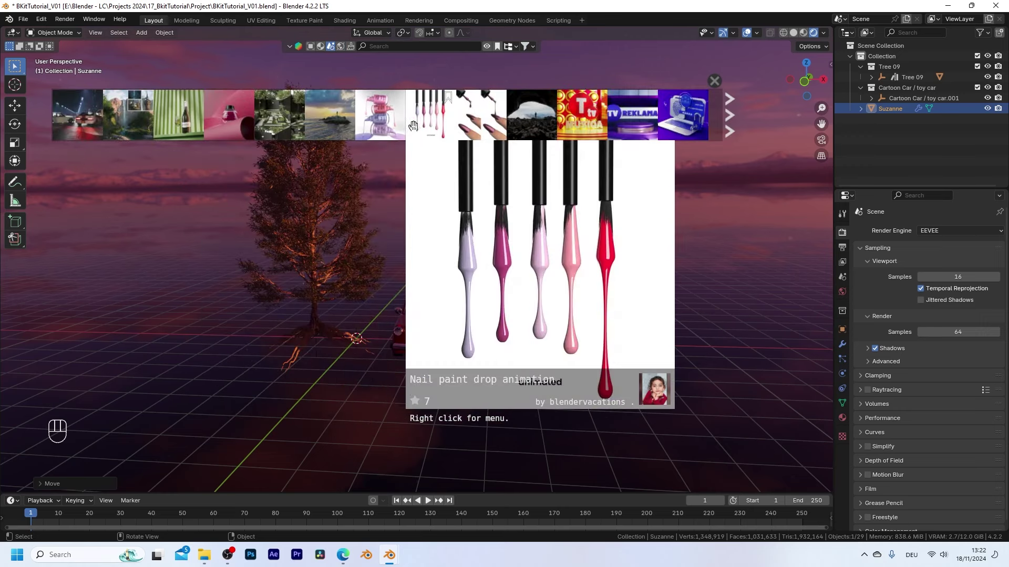
mouse_move(466, 120)
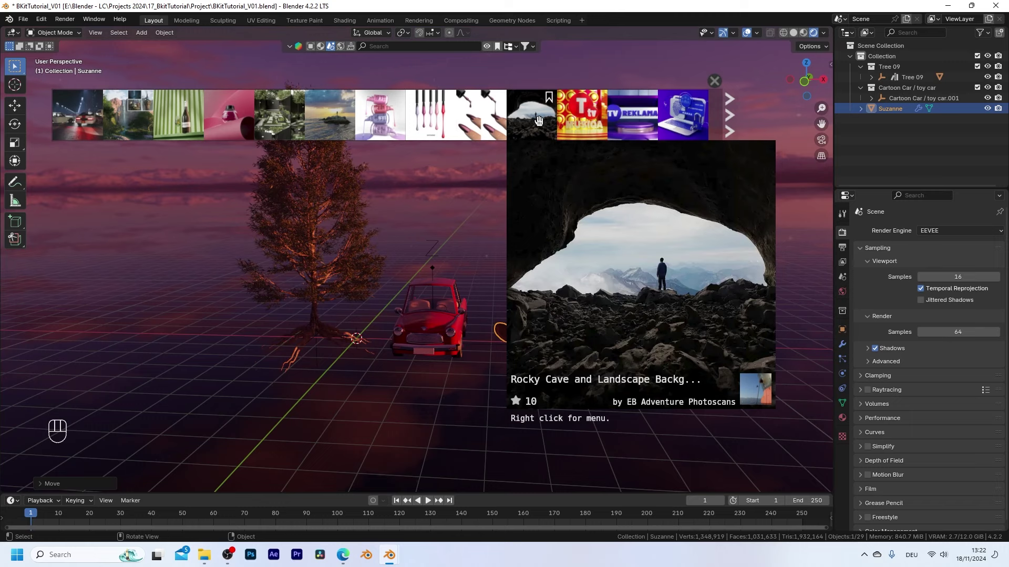
mouse_move(214, 112)
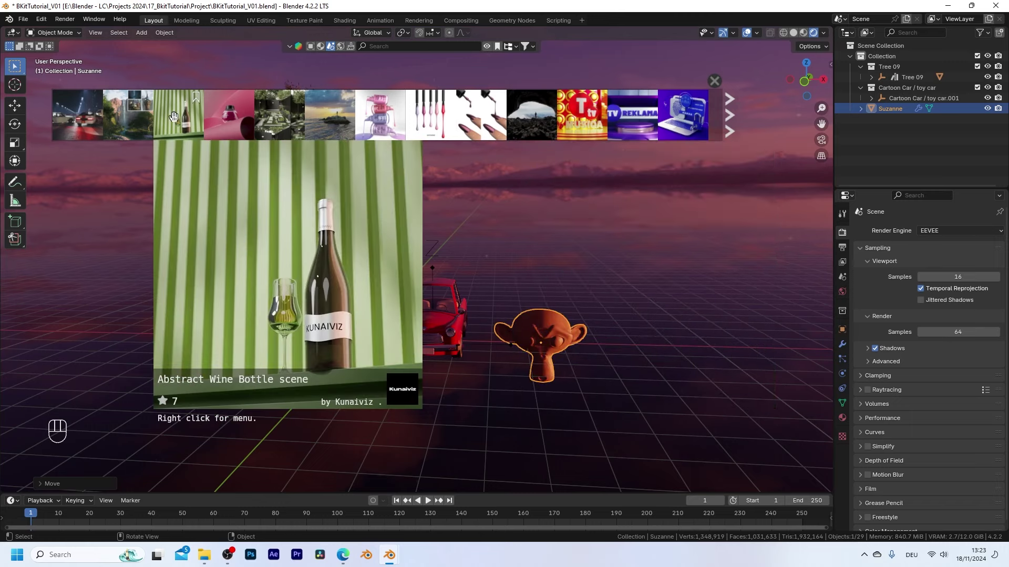
click(175, 116)
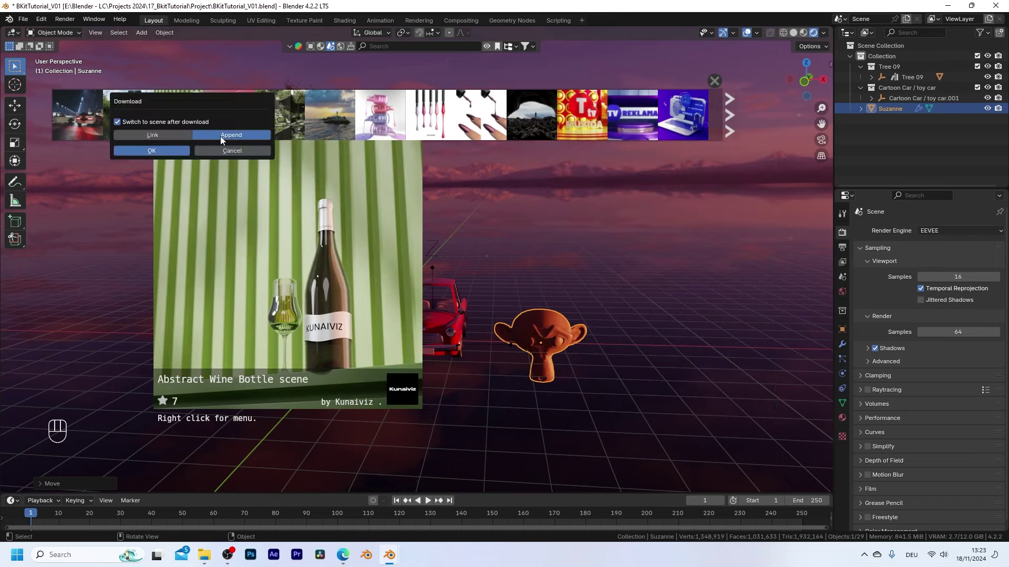
drag(177, 107, 211, 130)
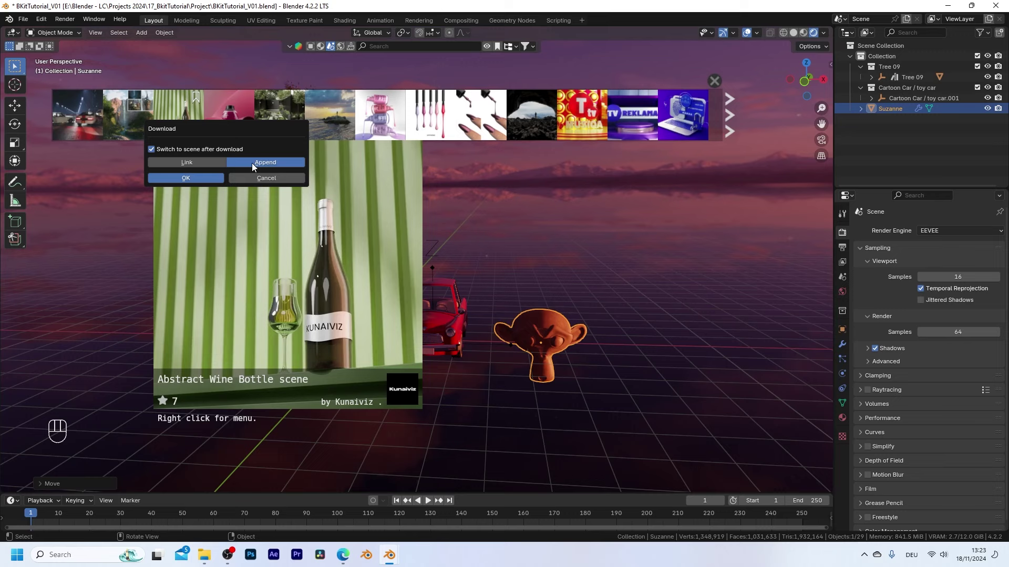
click(192, 180)
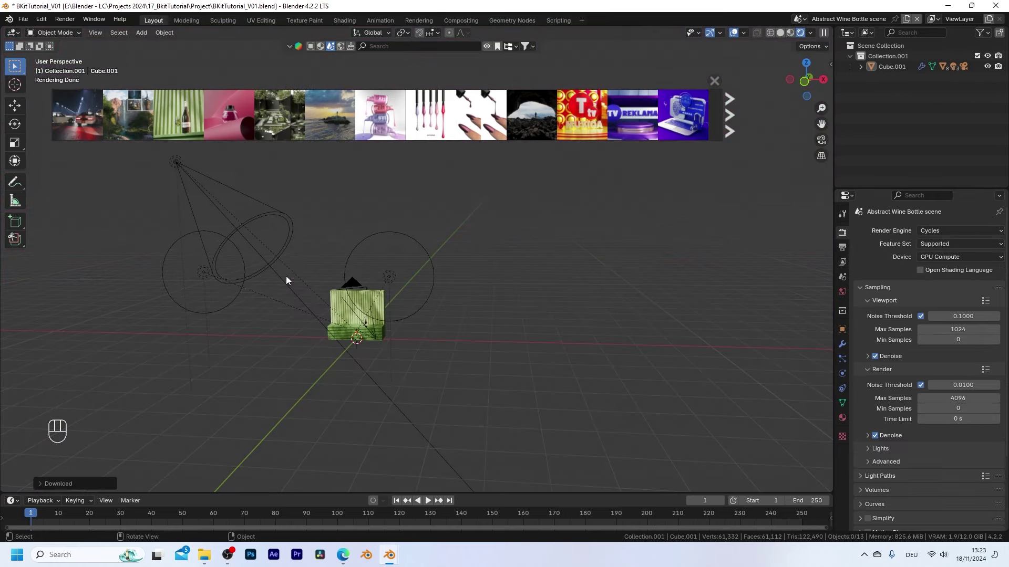
Step: Inspect the wine bottle scene's lights, camera and wall, then switch back to Scene
shift+middle_drag(286, 276, 335, 252)
click(311, 181)
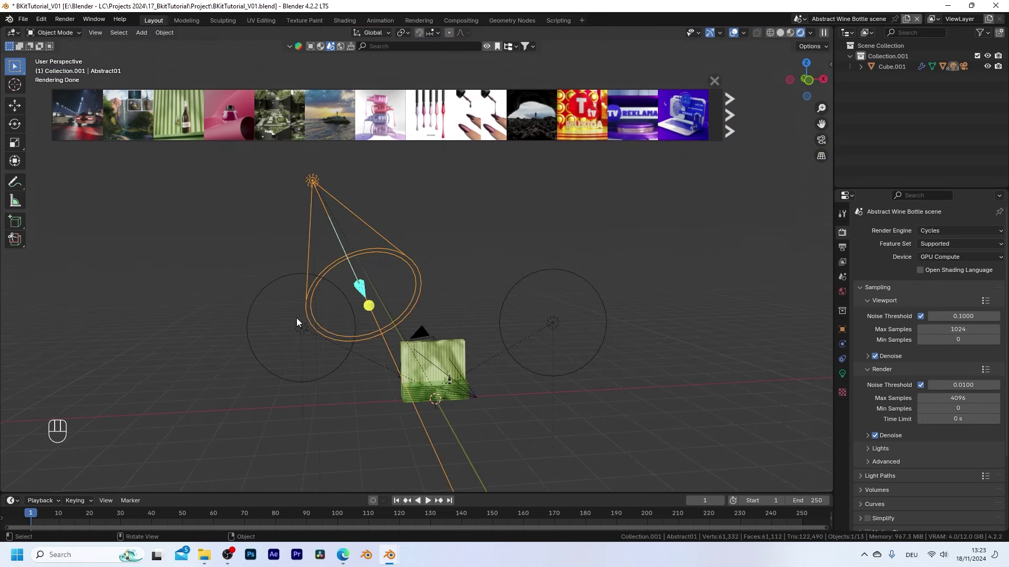
click(296, 329)
click(437, 386)
scroll(448, 405, up, 6)
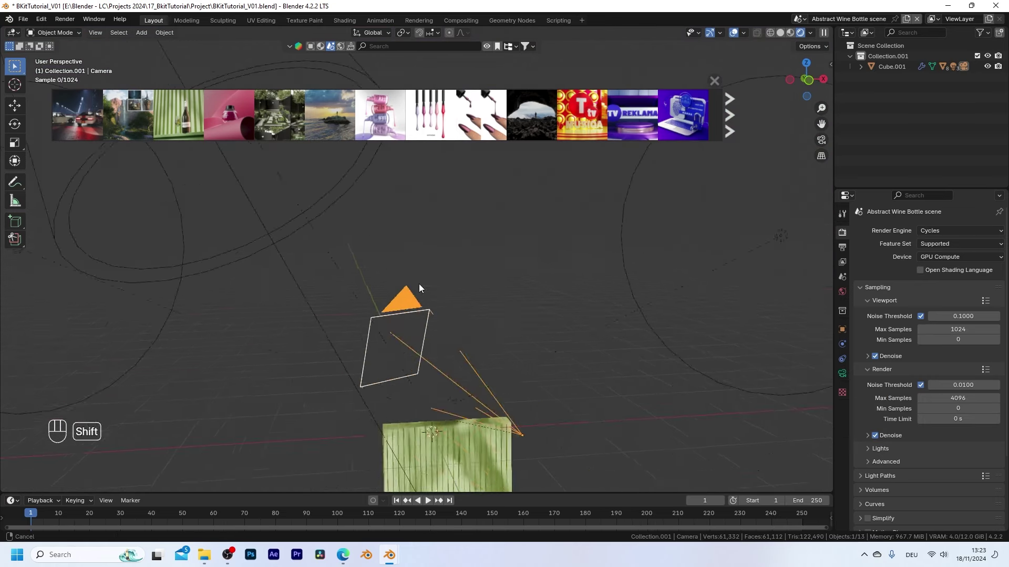
click(417, 426)
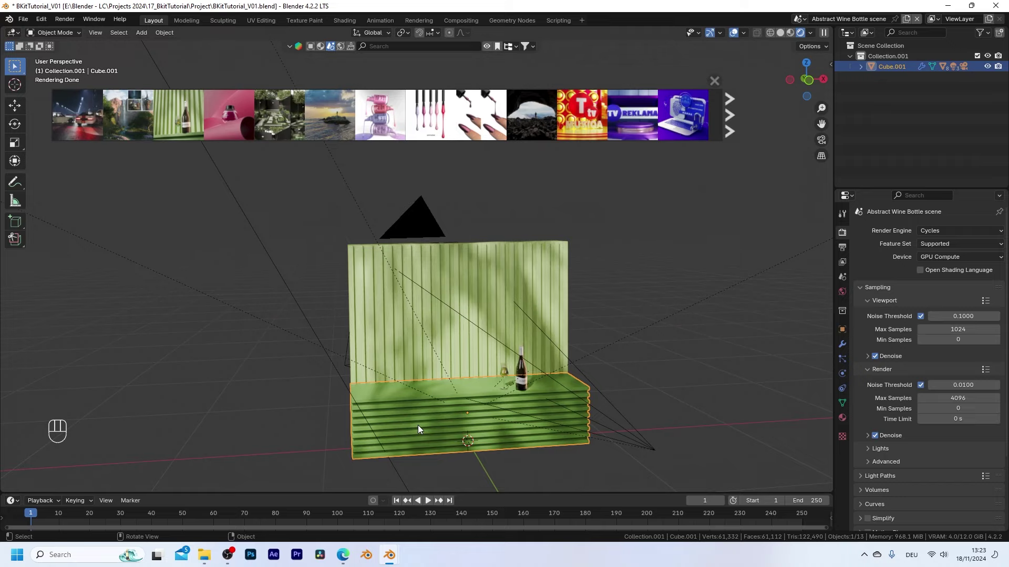
key(KP_0)
scroll(439, 336, down, 2)
shift+middle_drag(437, 273, 447, 352)
click(798, 20)
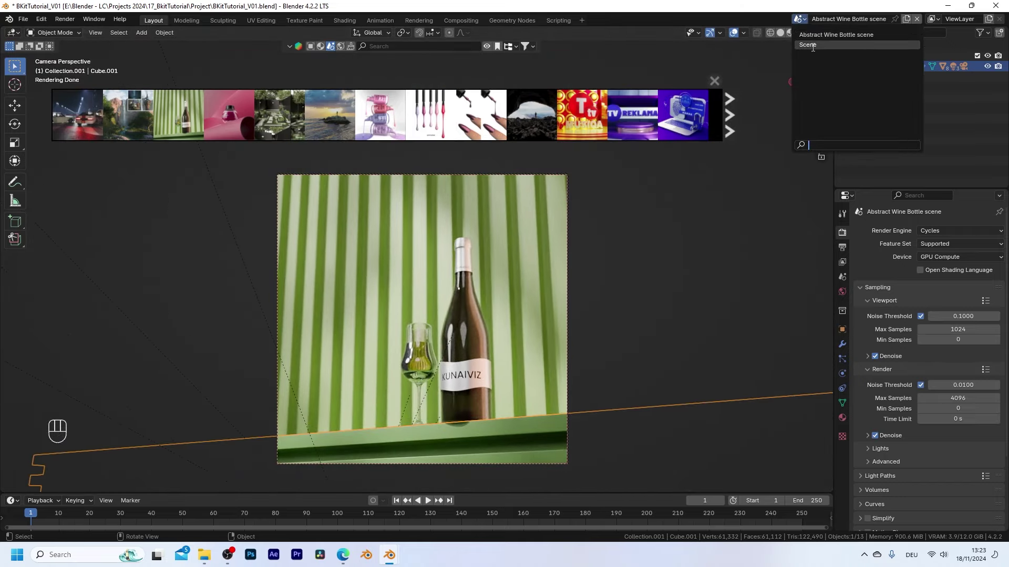
click(812, 46)
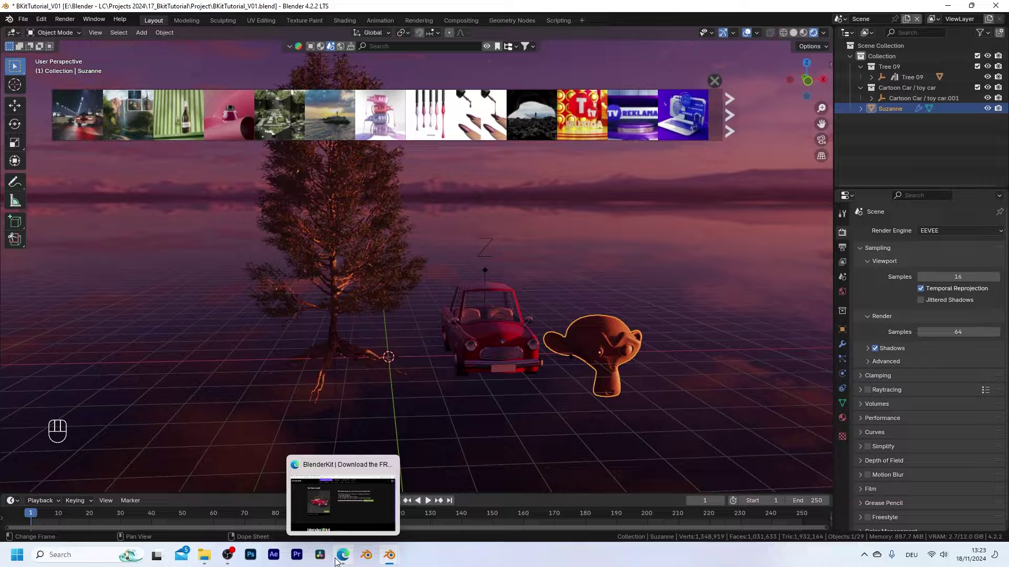
Step: In the BlenderKit site, go back two pages and open the Models gallery
click(343, 555)
click(12, 29)
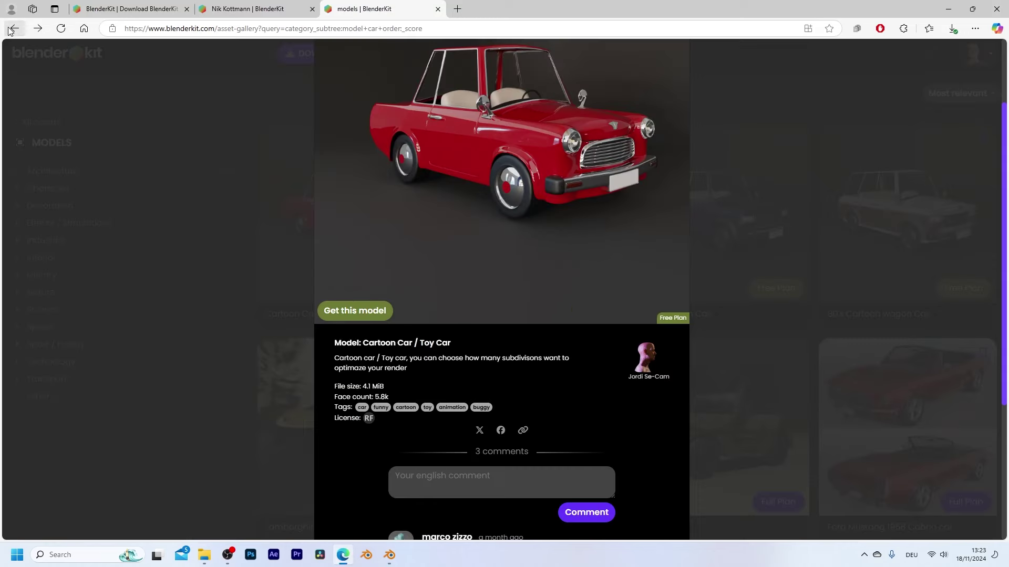
click(11, 30)
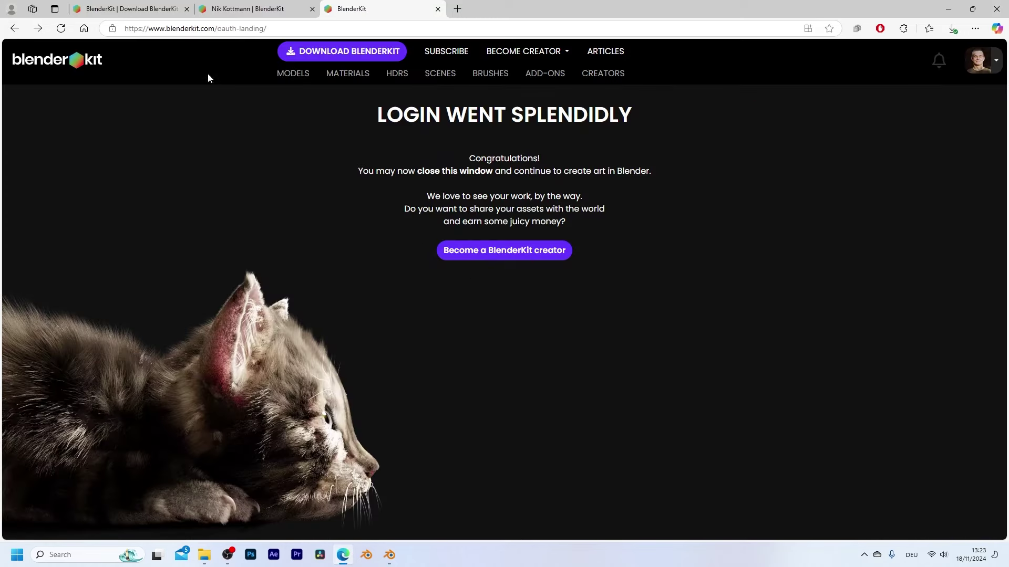
click(288, 74)
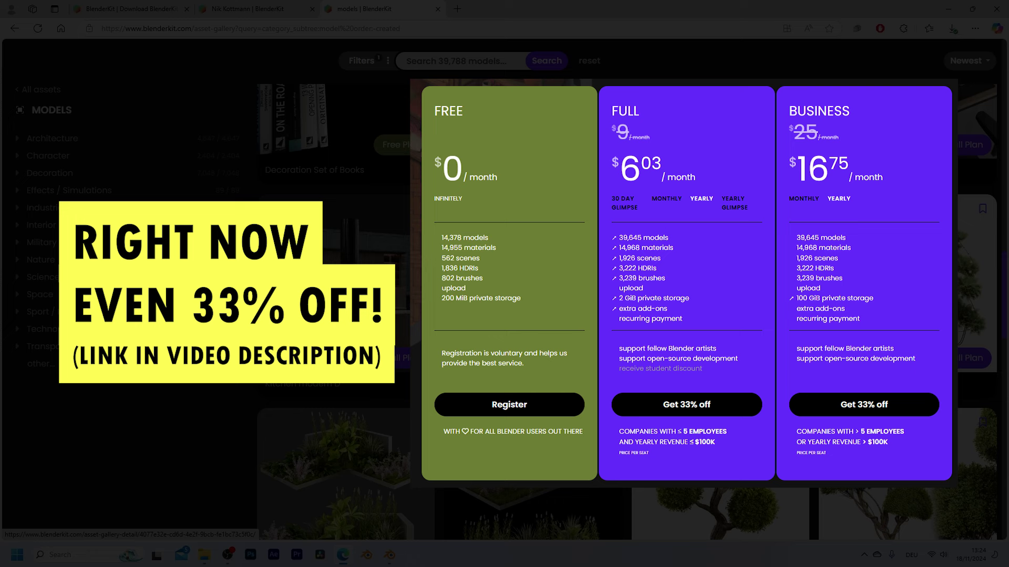
Step: Scroll through the models gallery, then return to the Blender tutorial file
scroll(631, 316, down, 4)
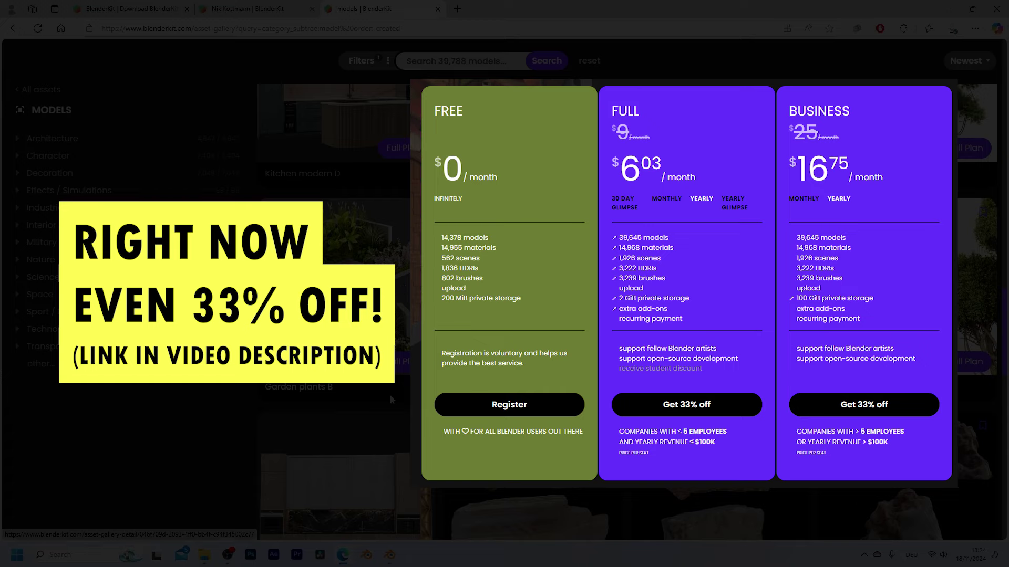
scroll(390, 395, down, 2)
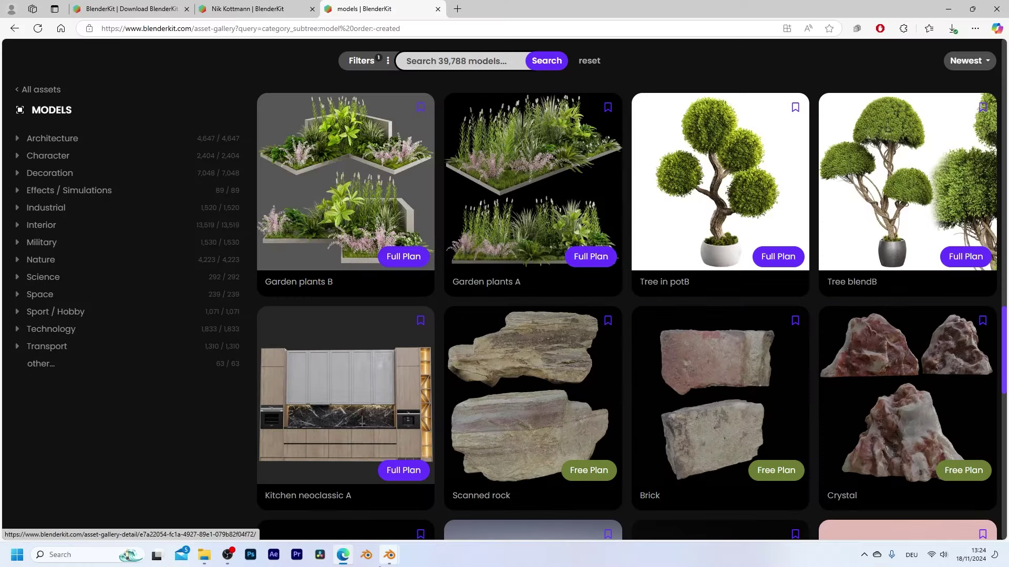
mouse_move(389, 555)
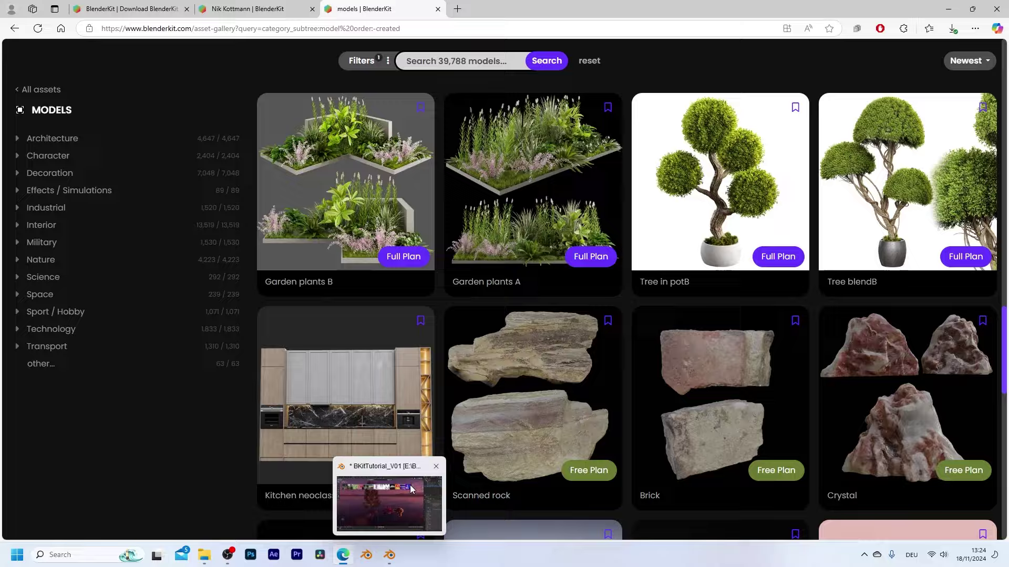
click(411, 489)
Step: Start a new General file without saving the old one, and delete the default camera, cube and light
key(ctrl+n)
click(374, 317)
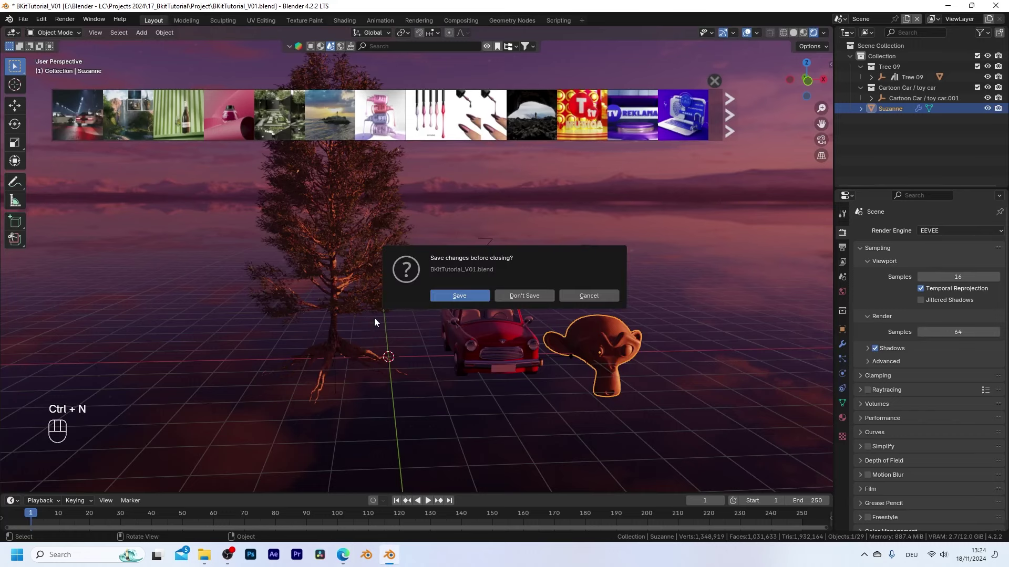
click(518, 296)
key(a)
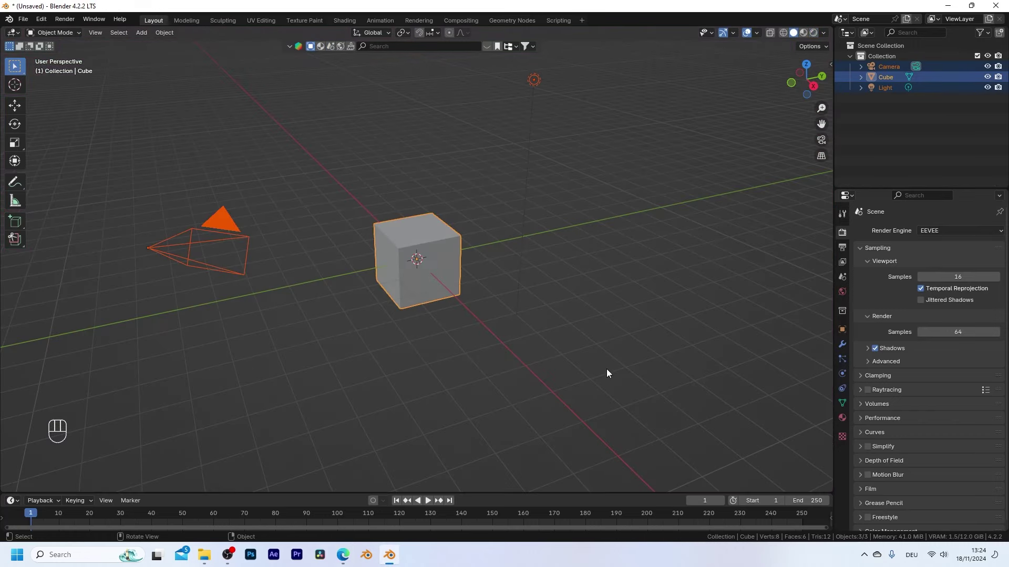
key(Delete)
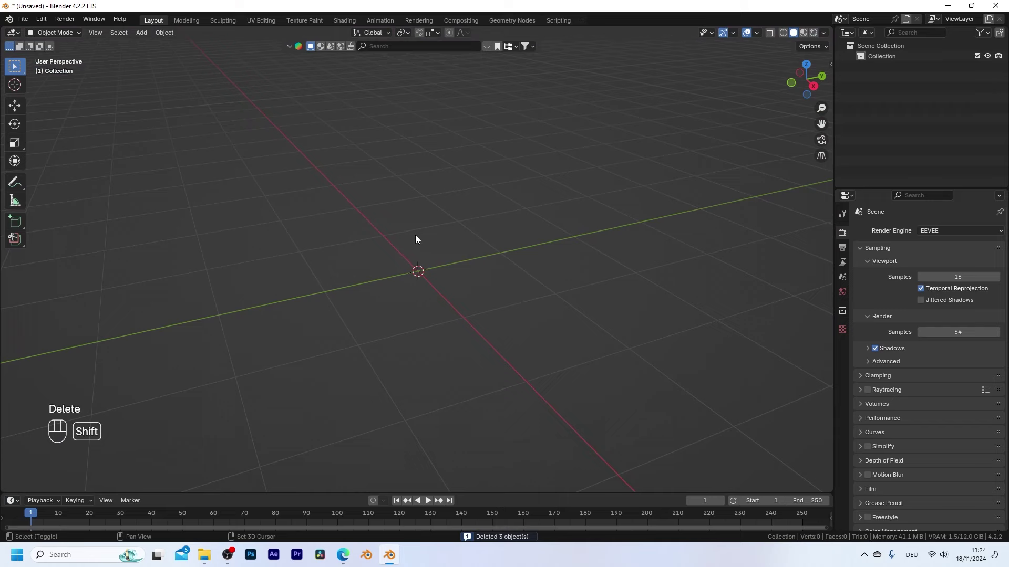
Step: Add a Suzanne monkey head, subdivide it with Ctrl+4, apply its rotation and shade it smooth
key(shift+a)
click(459, 336)
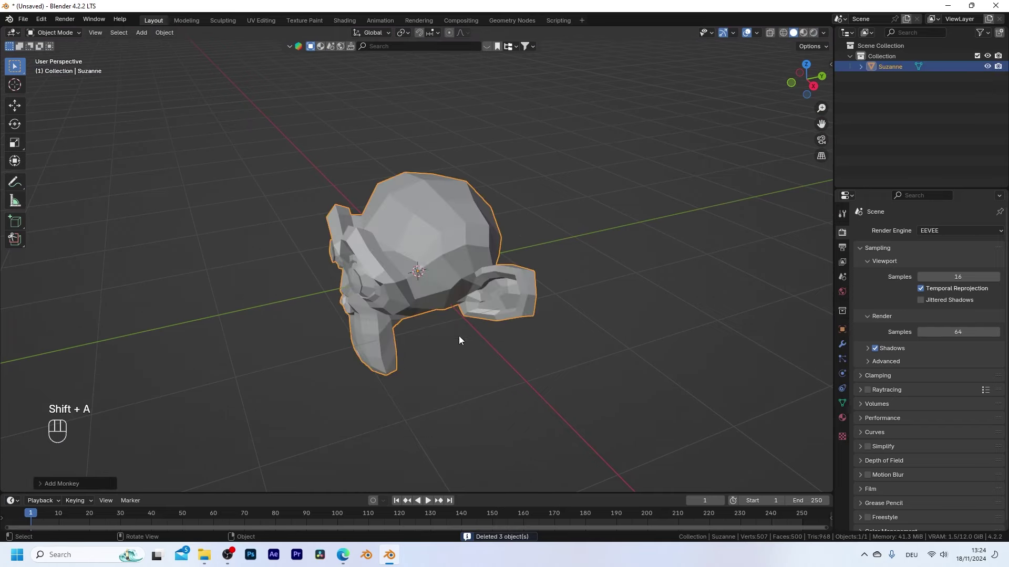
middle_drag(458, 336, 560, 250)
key(KP_5)
key(ctrl+4)
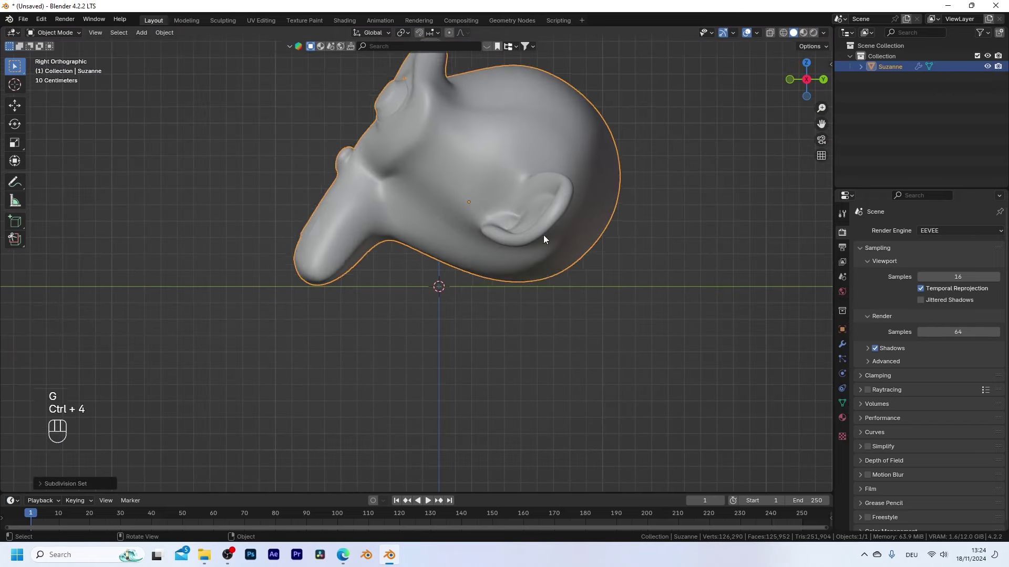
key(ctrl+a)
click(499, 266)
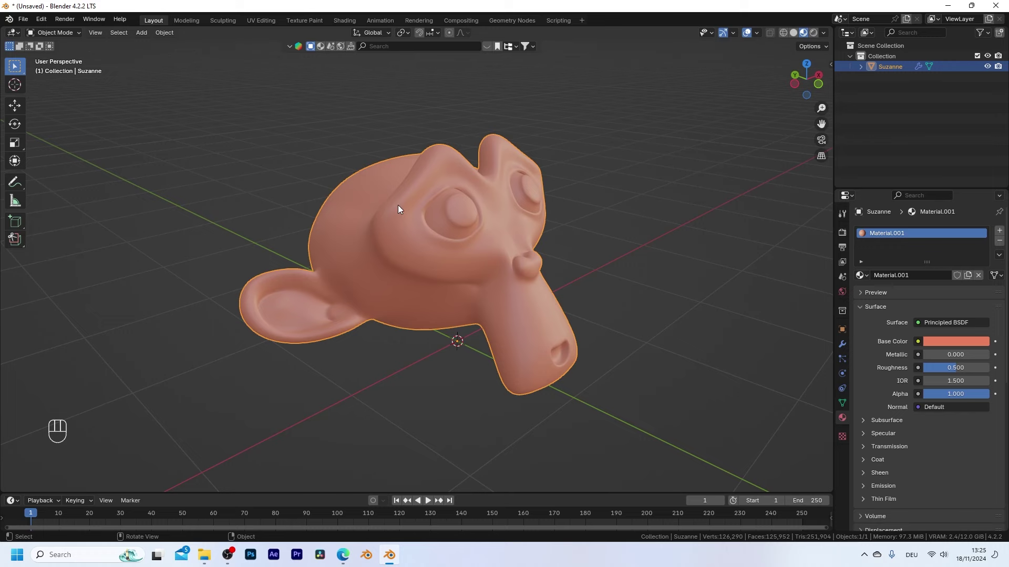
mouse_move(430, 257)
middle_down()
mouse_move(428, 240)
mouse_move(360, 247)
mouse_move(315, 234)
mouse_move(438, 244)
middle_up()
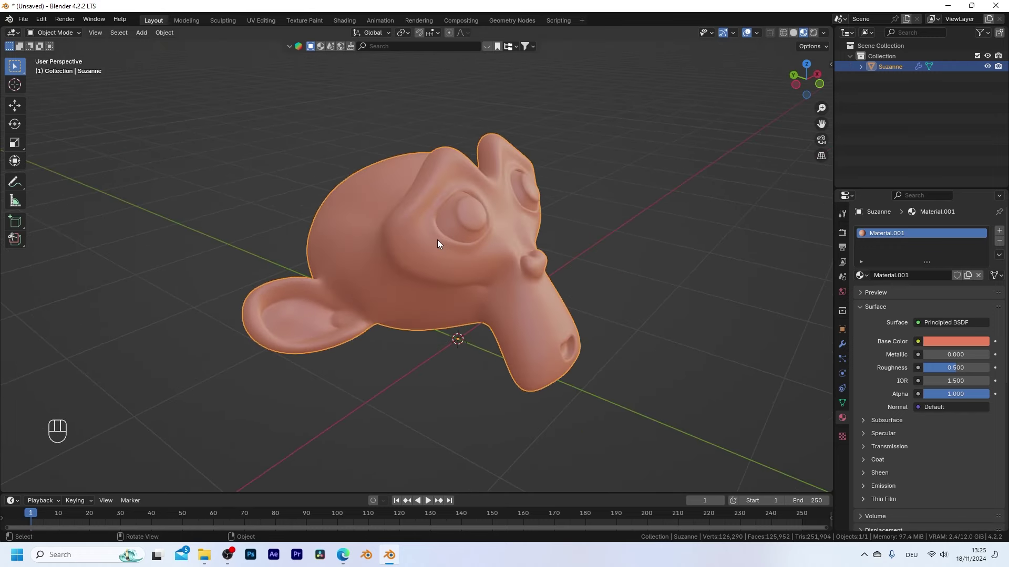
Step: Open the BlenderKit sidebar and switch it to the model upload form, leaving it set to Public
key(n)
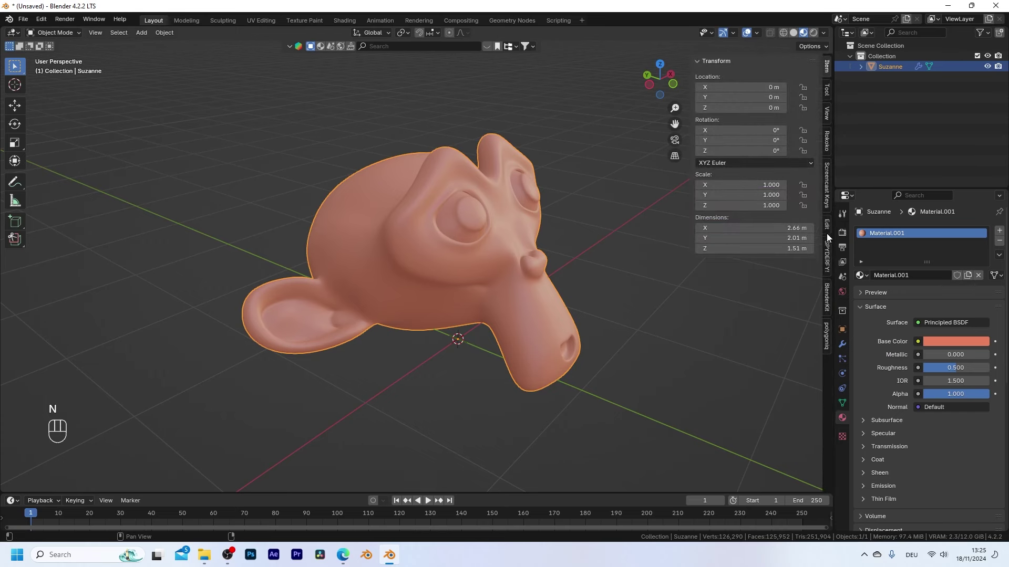
click(827, 298)
middle_drag(459, 197, 431, 239)
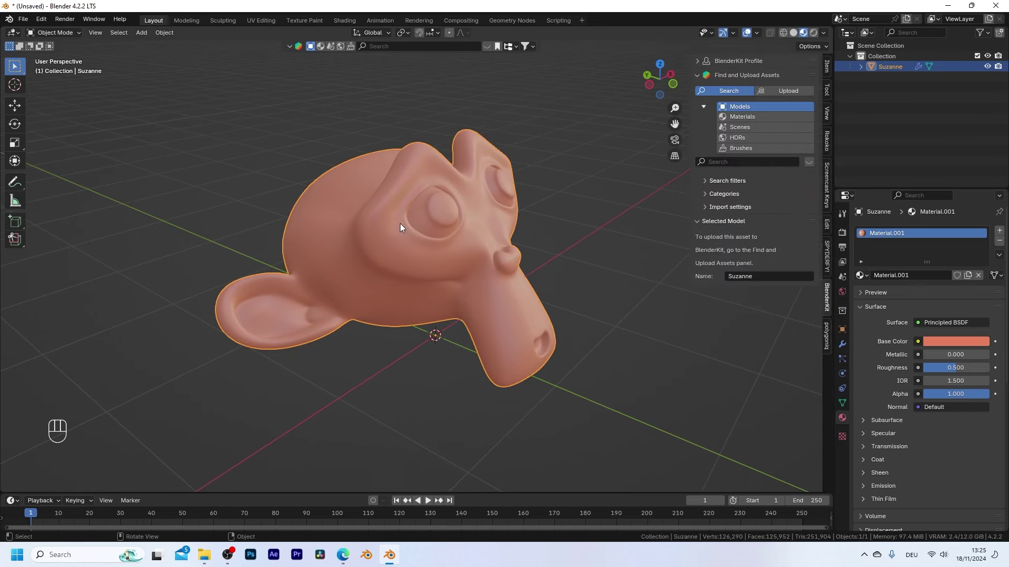
click(793, 91)
scroll(774, 144, down, 3)
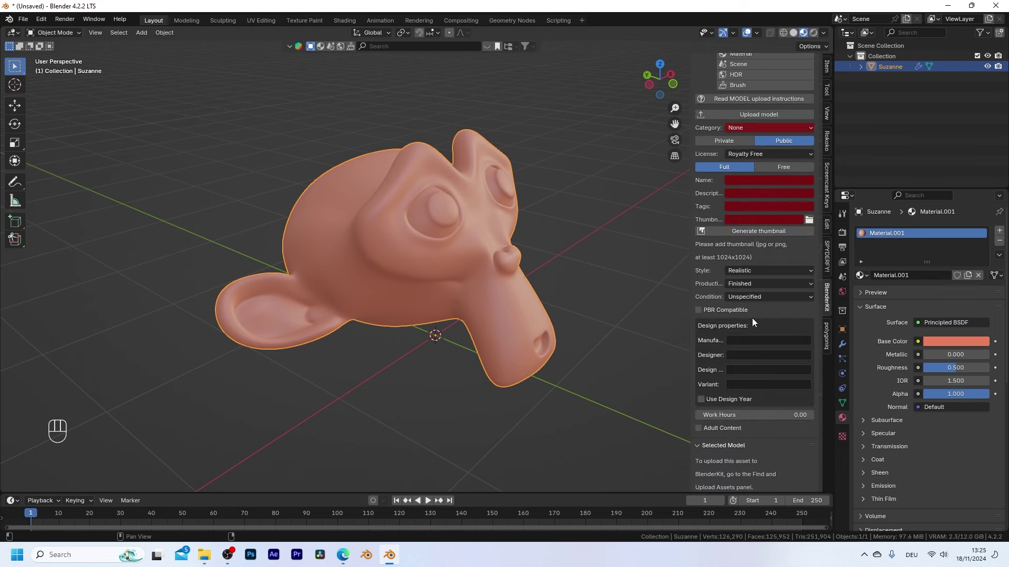
scroll(760, 204, up, 3)
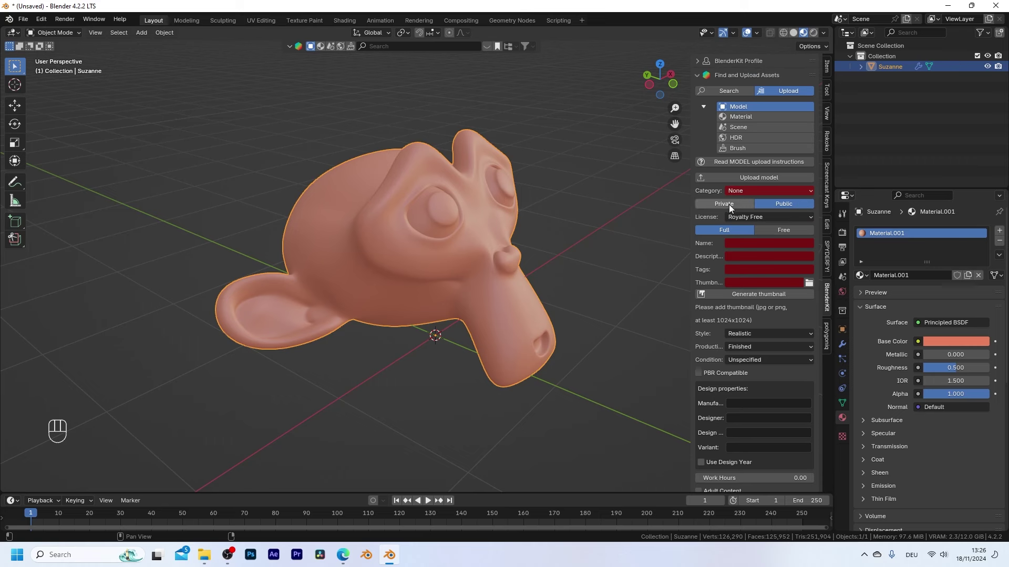
click(732, 204)
click(788, 203)
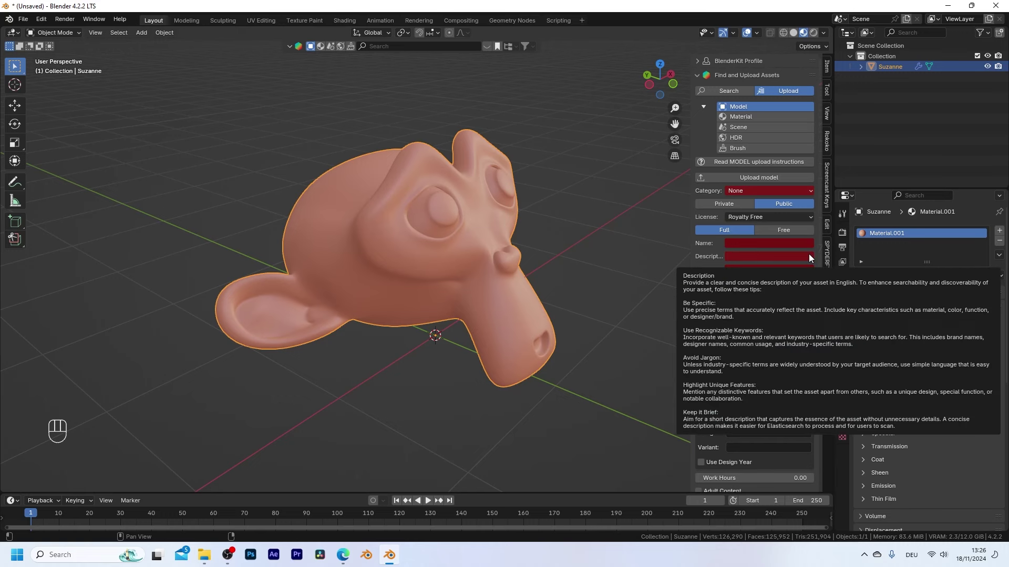
Step: Make the upload private, name it Monkeyhead, and generate a thumbnail with lightness .05
click(735, 207)
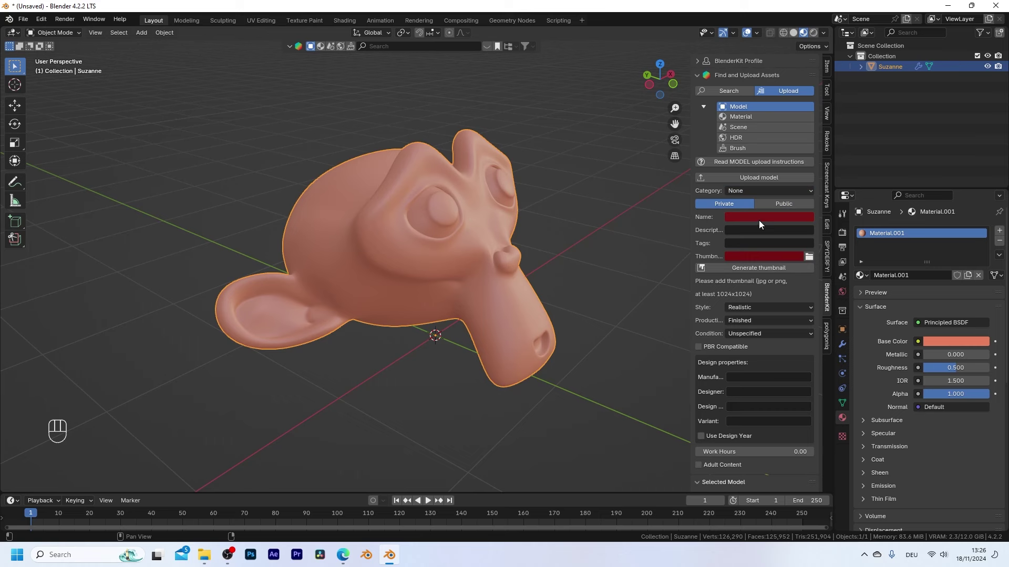
text(Monkeyhead)
key(Return)
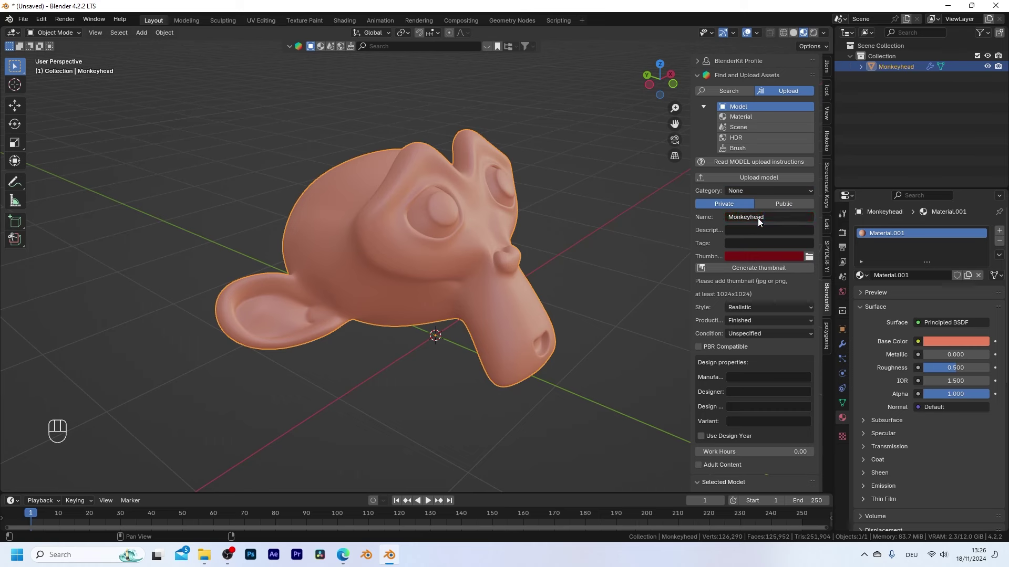
click(755, 268)
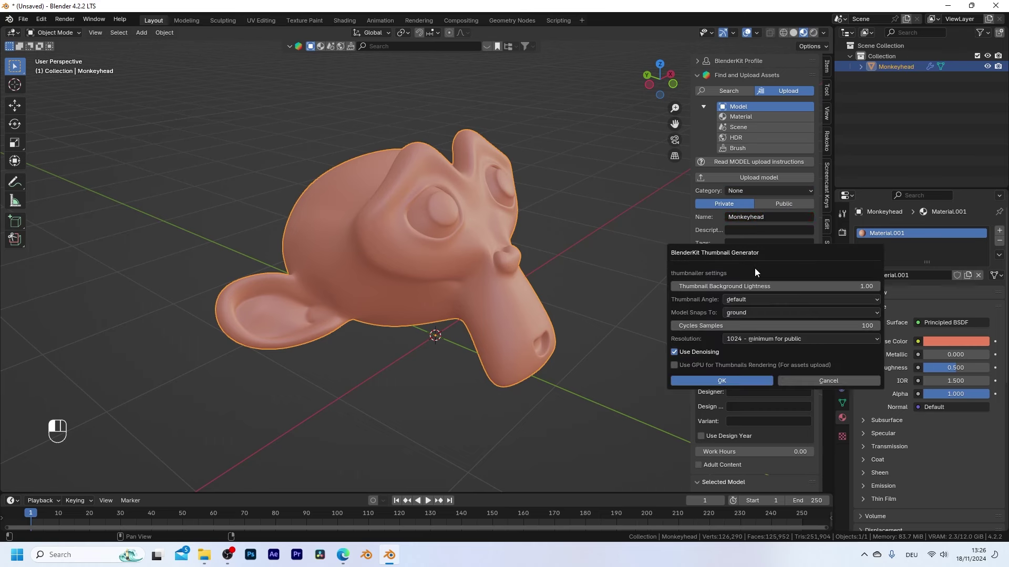
click(777, 286)
text(.05)
key(Return)
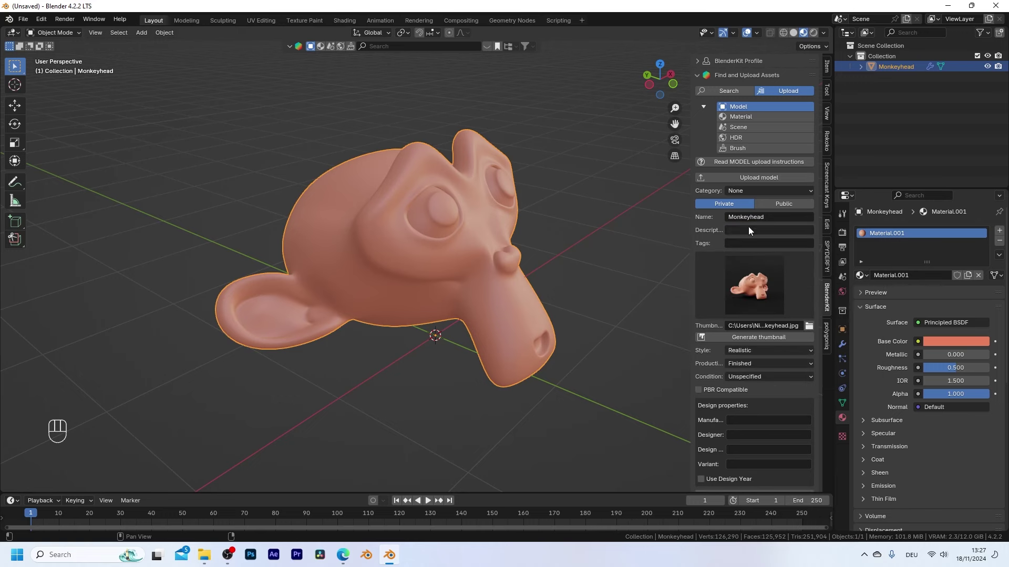
Step: Upload the Monkeyhead model to BlenderKit and confirm the upload
scroll(735, 315, down, 5)
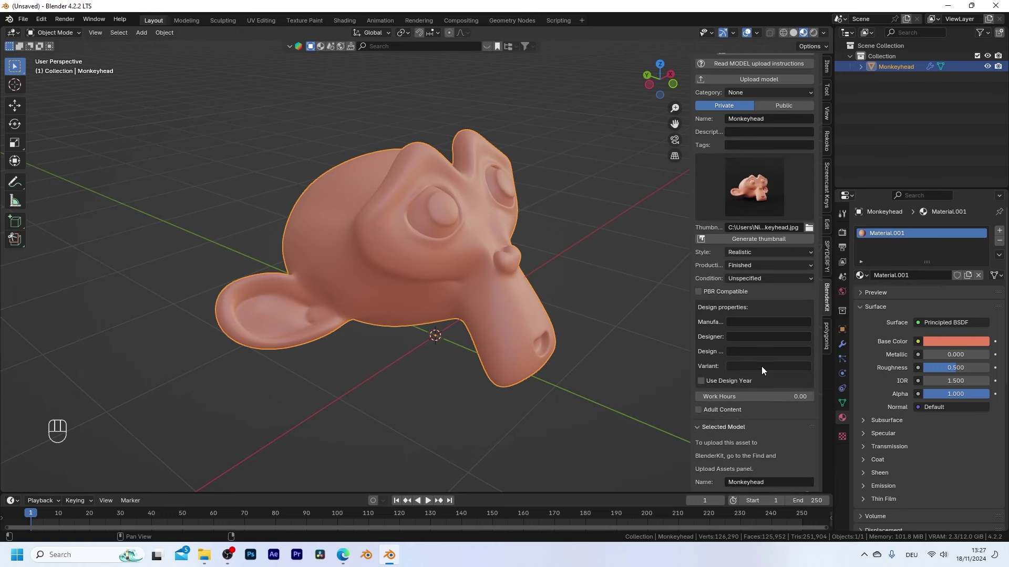
scroll(761, 367, up, 5)
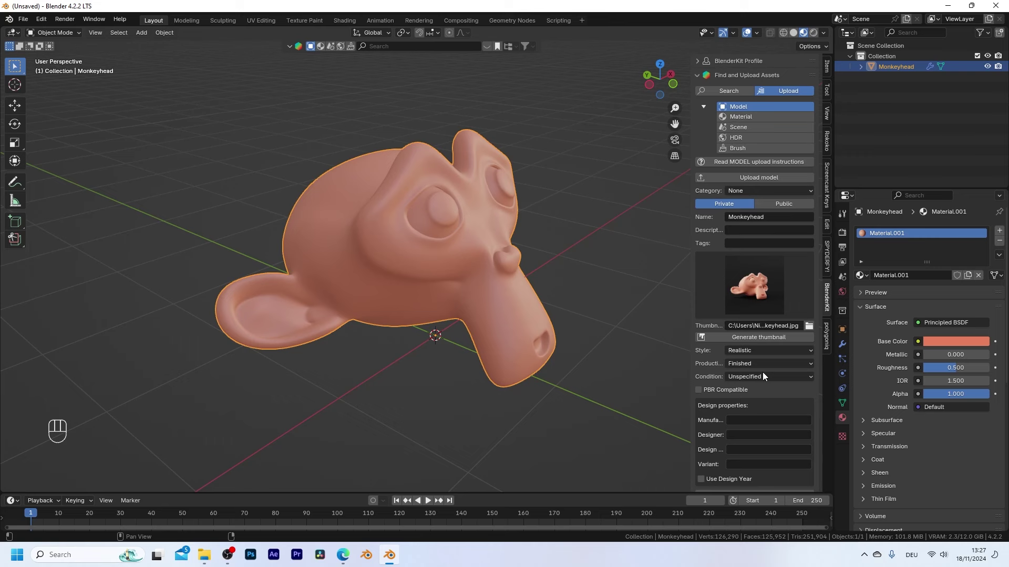
click(779, 177)
click(767, 183)
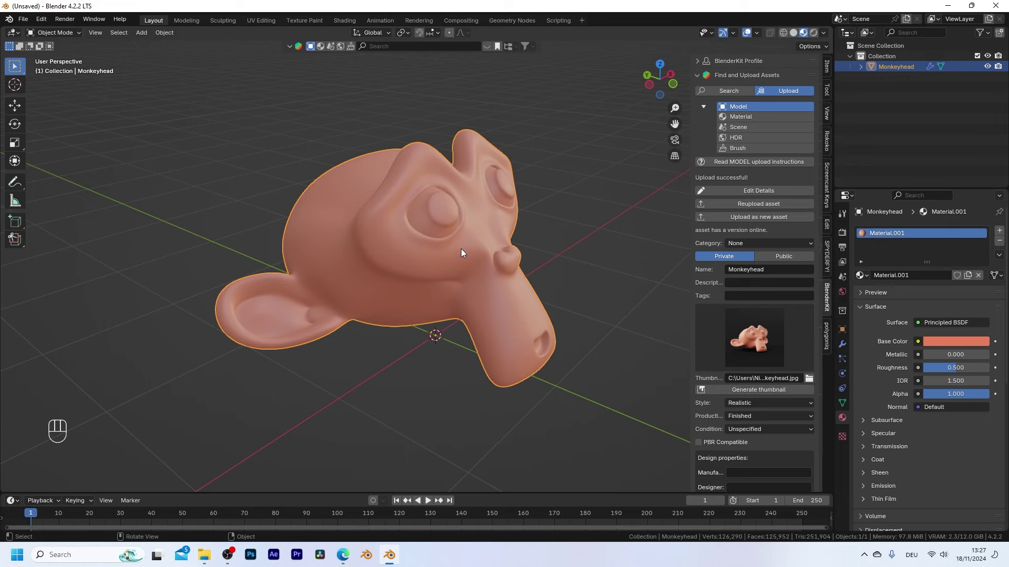
Step: Start a new General file and delete its default camera, cube and light
key(ctrl+n)
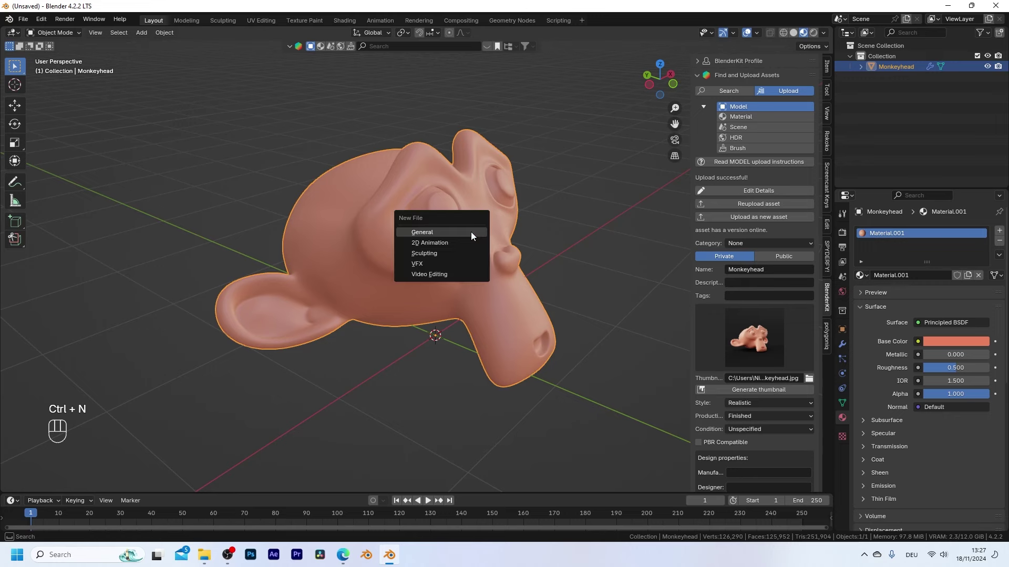
click(471, 232)
drag(198, 142, 613, 370)
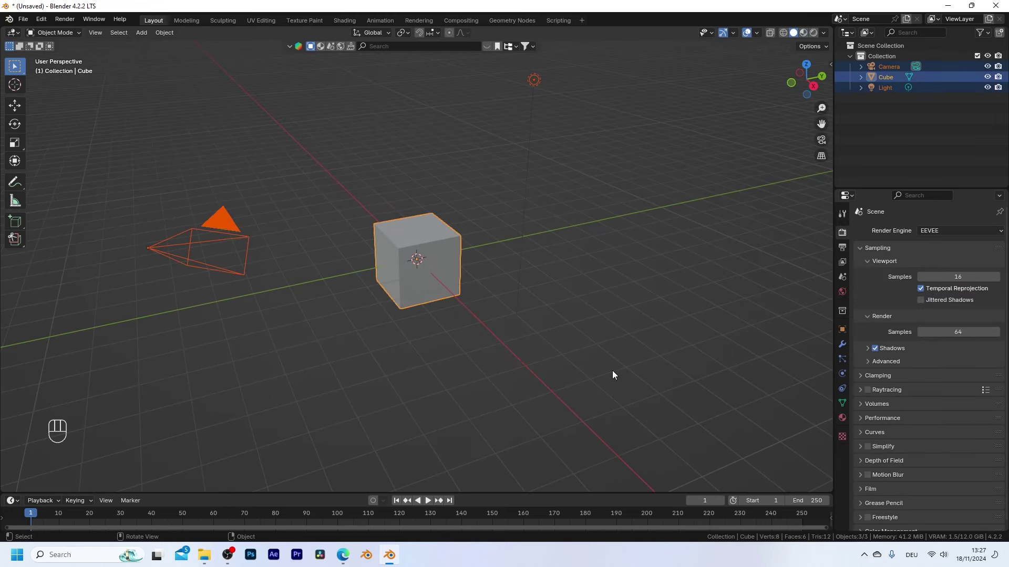
key(Delete)
shift+middle_drag(326, 141, 420, 262)
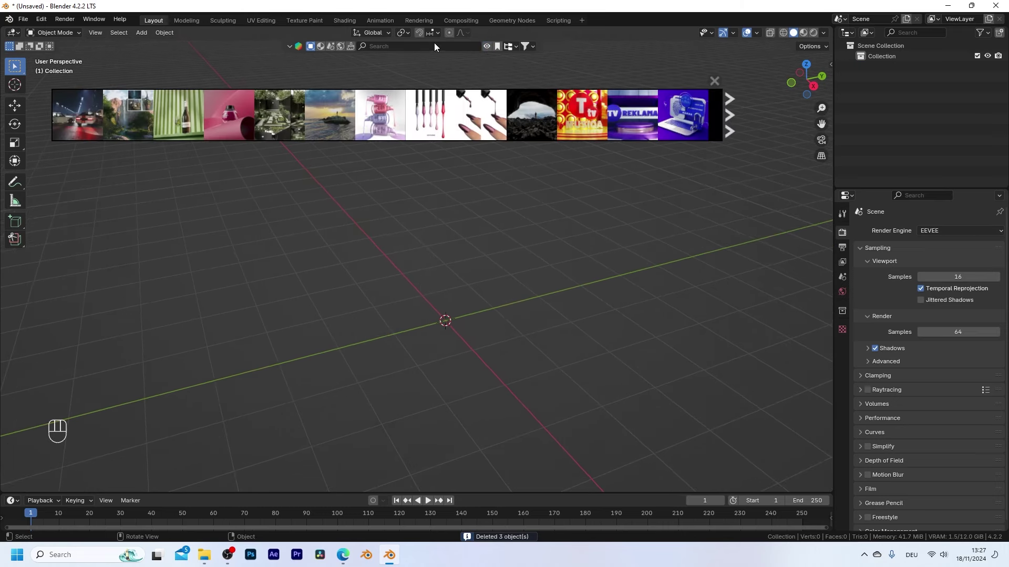
Step: Filter BlenderKit to My Assets and drag the Monkeyhead model into the scene
click(532, 45)
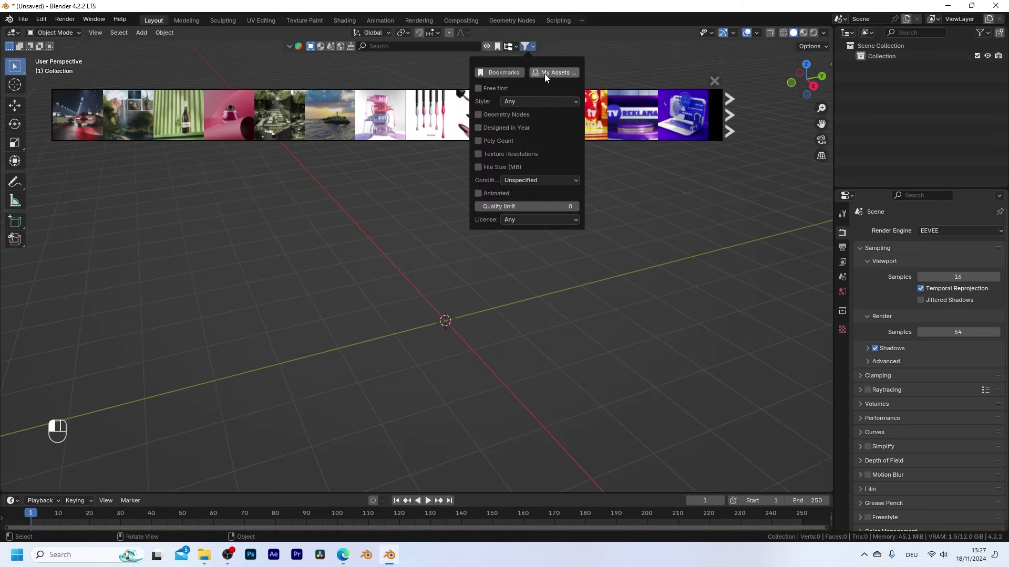
click(562, 74)
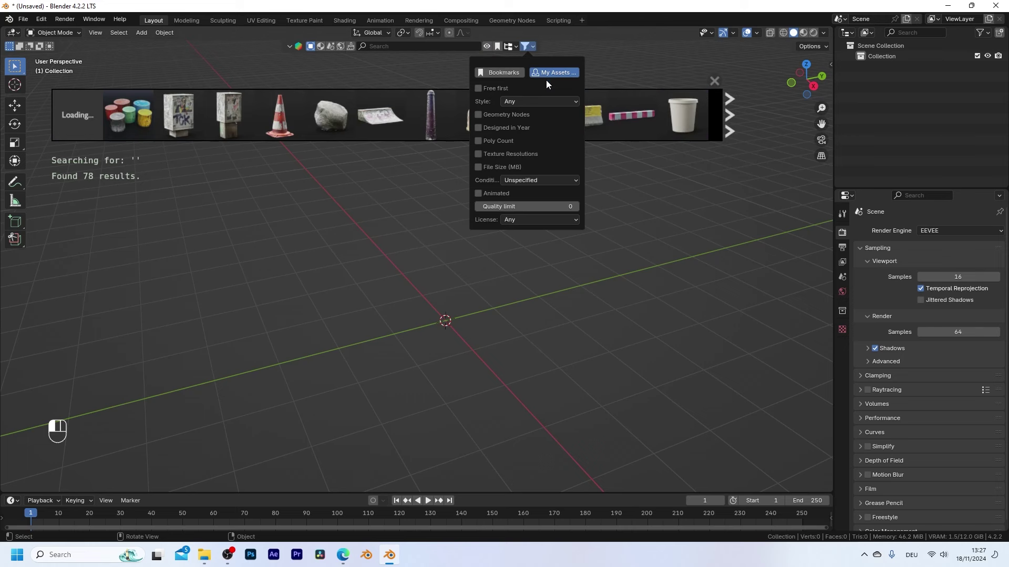
mouse_move(84, 120)
drag(84, 120, 522, 323)
Step: Drag the Electrical Utility Box from BlenderKit into the scene beside Monkeyhead
scroll(522, 323, up, 3)
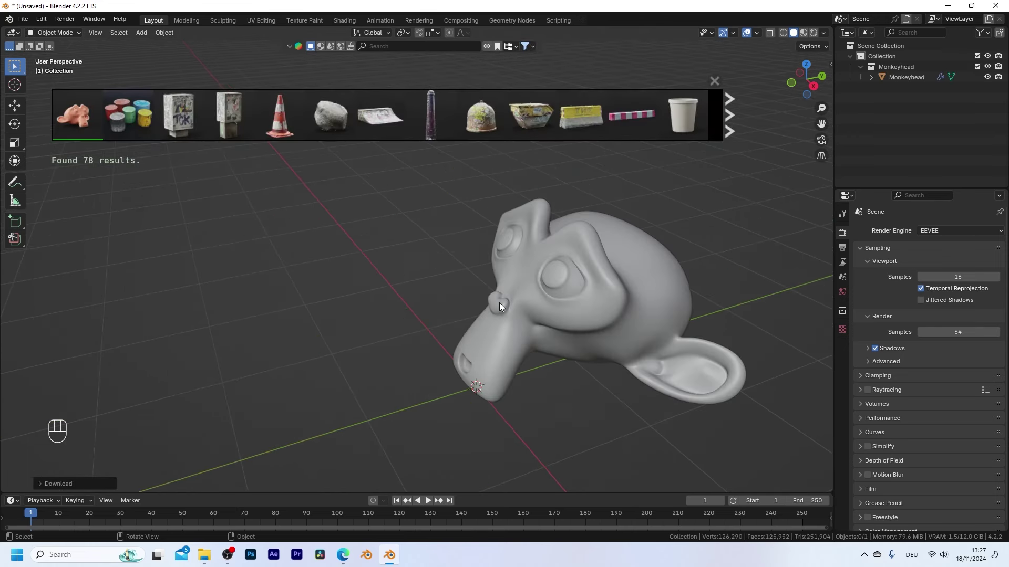
scroll(499, 302, down, 4)
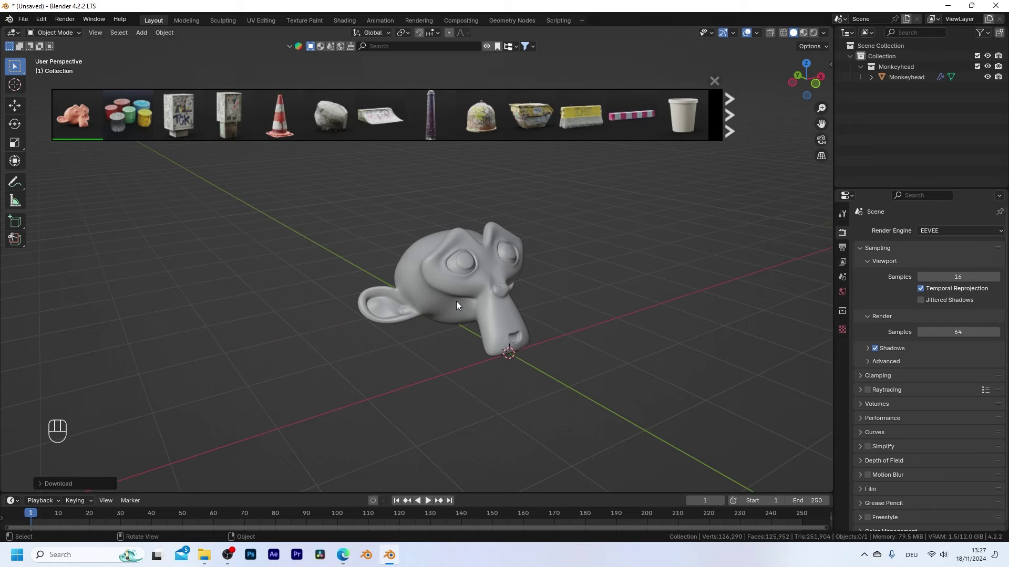
middle_drag(477, 301, 452, 297)
mouse_move(126, 109)
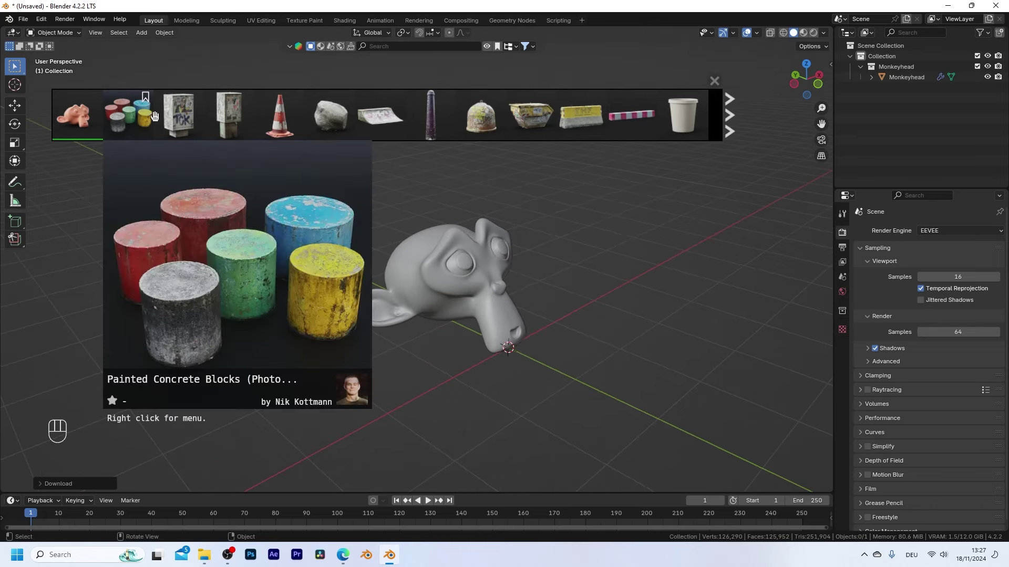
mouse_move(621, 125)
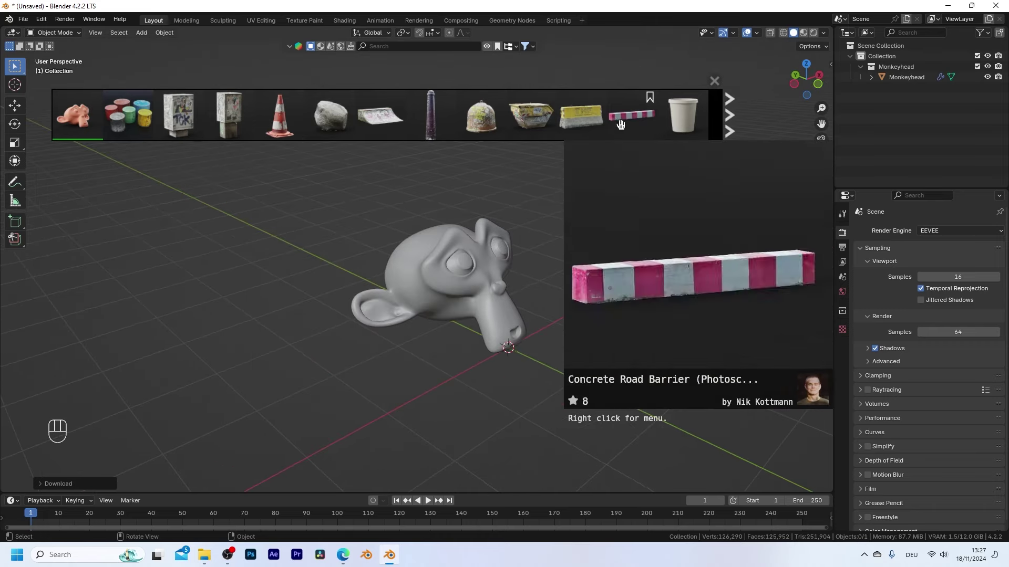
mouse_move(162, 120)
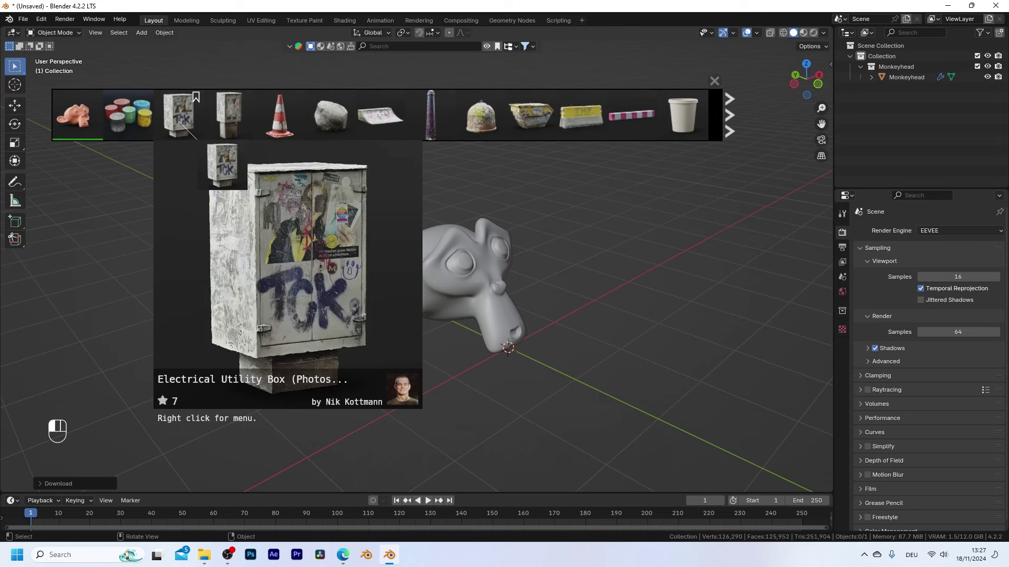
drag(178, 116, 577, 364)
Step: Switch to Material Preview shading and drop a Traffic Cone beside the monkey head
scroll(565, 361, up, 1)
shift+middle_drag(566, 361, 409, 294)
click(804, 33)
mouse_move(275, 109)
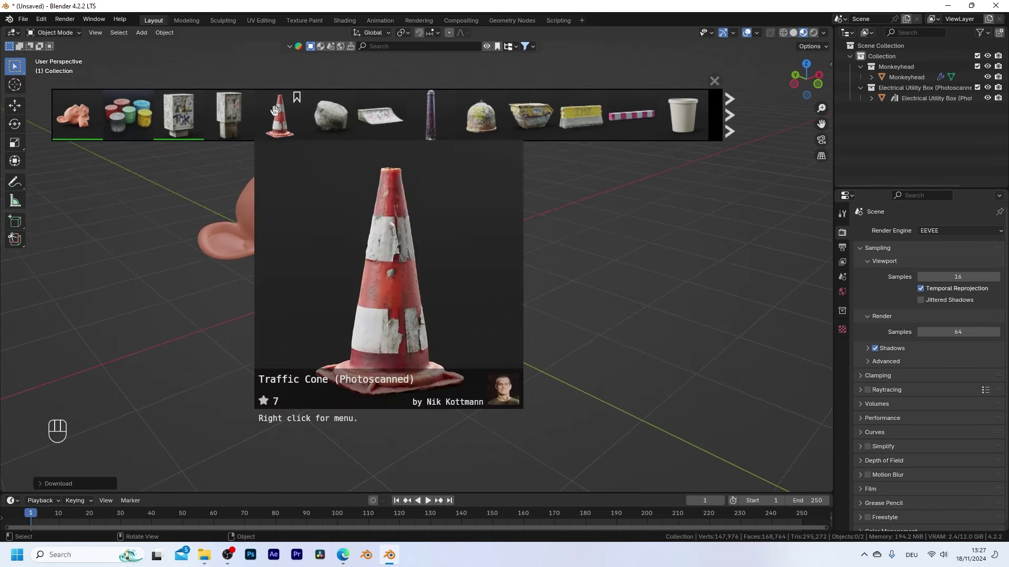
drag(274, 109, 369, 314)
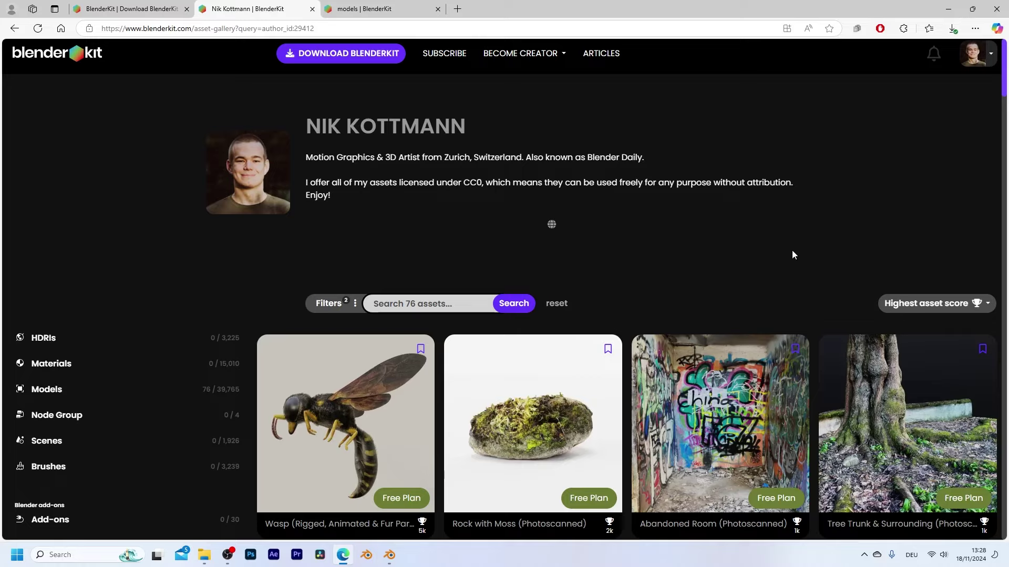
Step: Scroll through the creator's 76-model gallery and make the browser full-screen with F11
scroll(792, 251, down, 5)
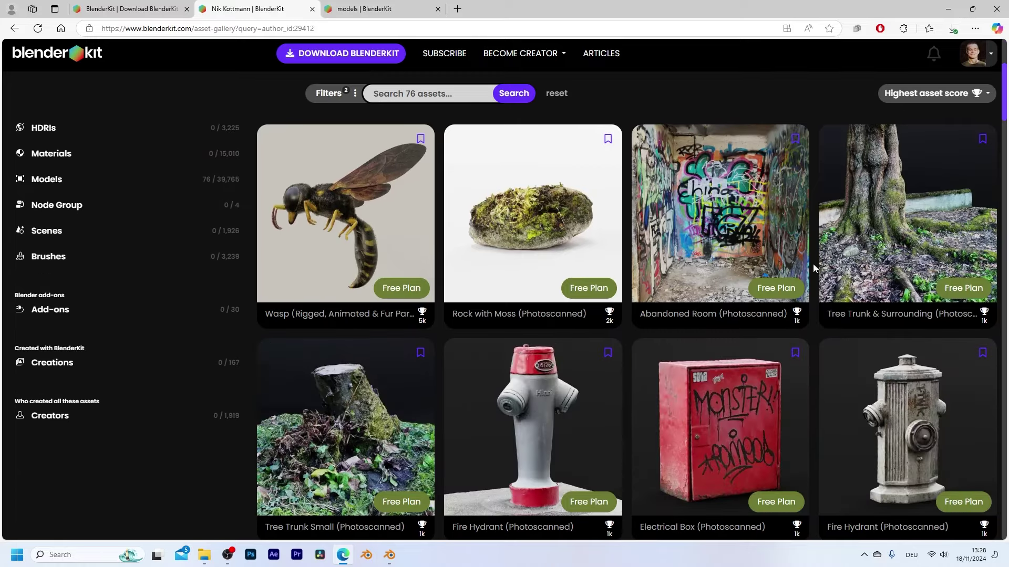
scroll(814, 270, down, 10)
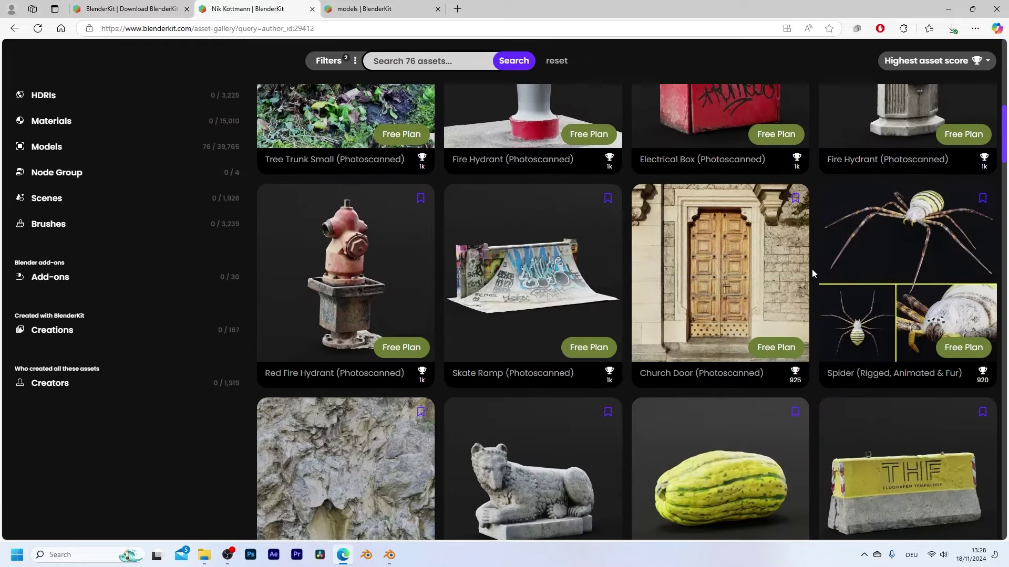
scroll(811, 269, down, 3)
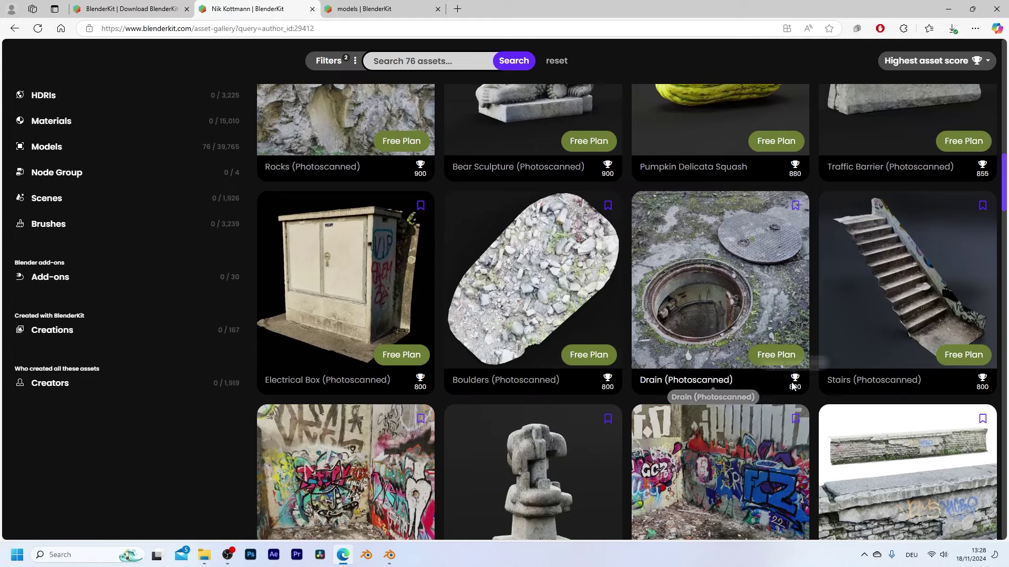
scroll(812, 386, down, 8)
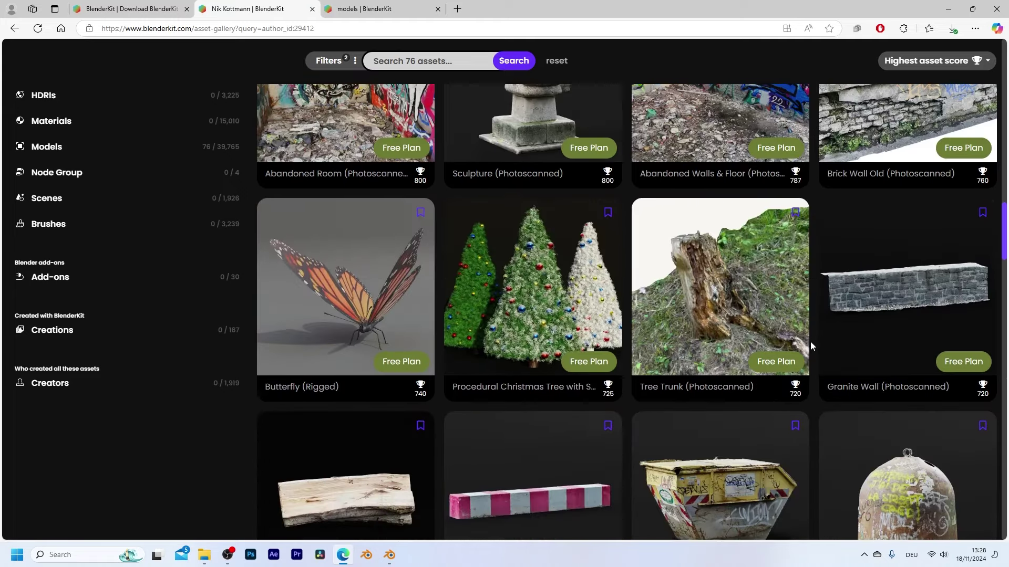
scroll(810, 346, down, 12)
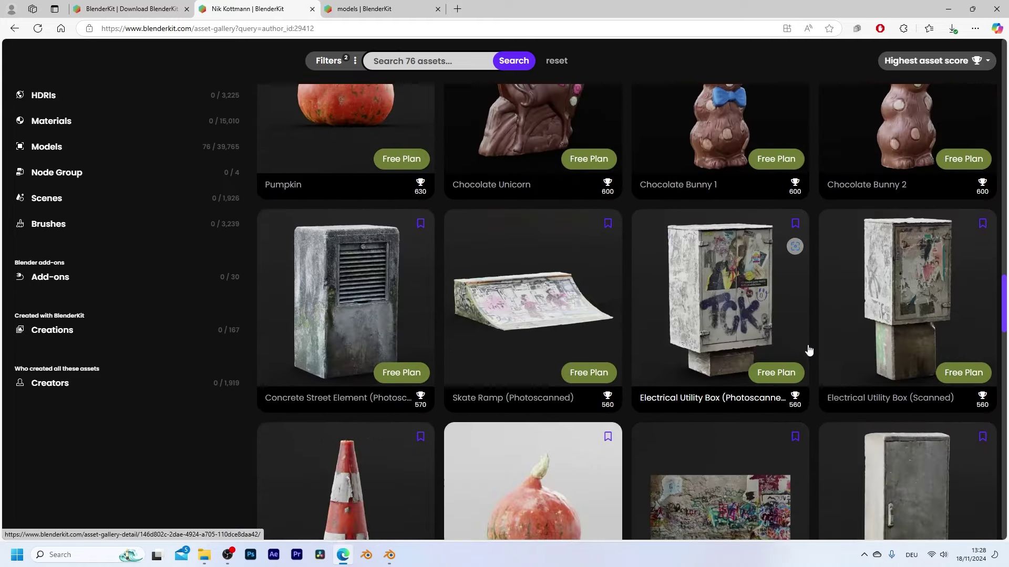
scroll(809, 351, down, 6)
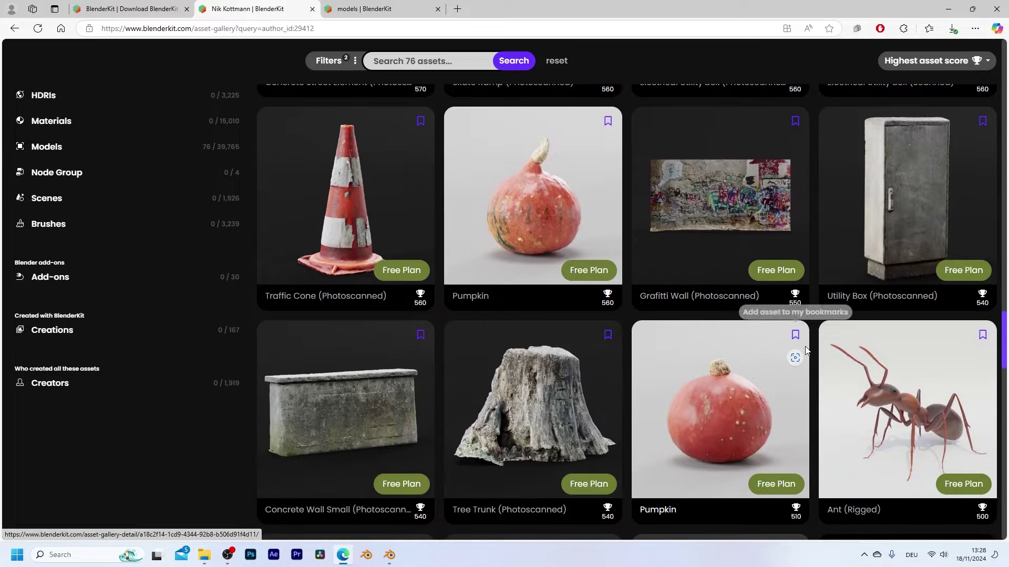
scroll(806, 350, down, 3)
scroll(806, 347, down, 4)
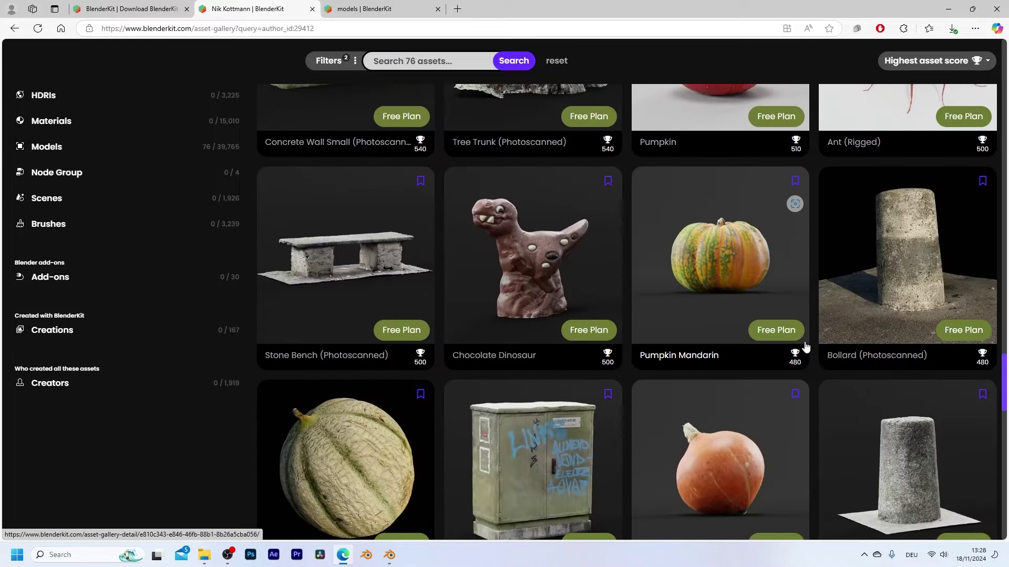
scroll(805, 346, down, 6)
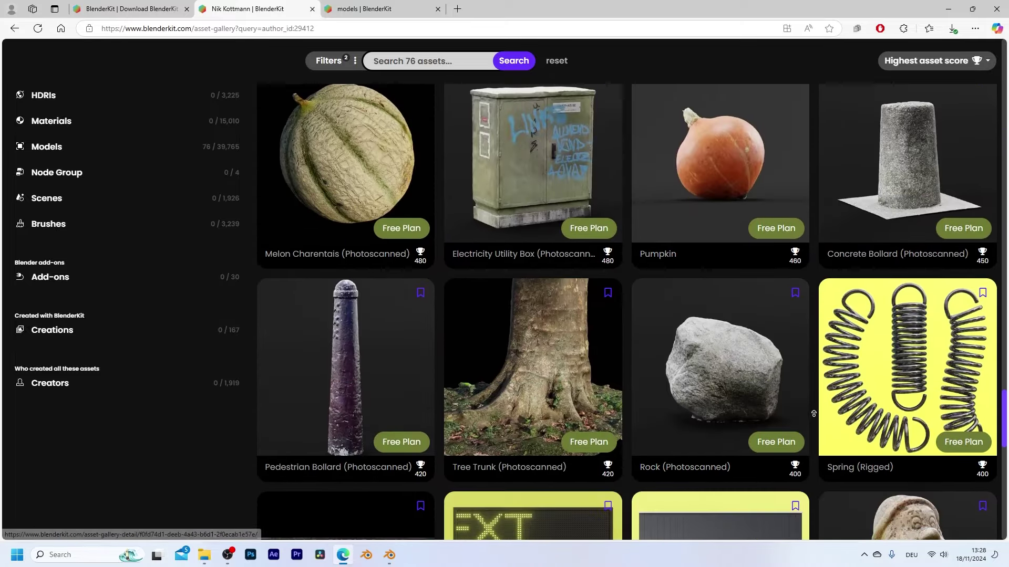
scroll(813, 413, up, 15)
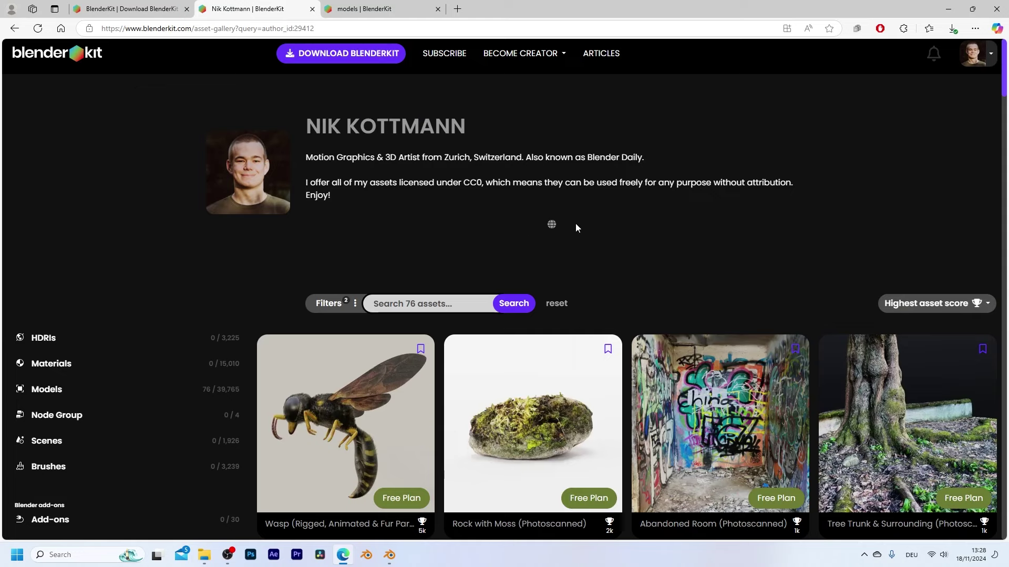
scroll(787, 216, down, 5)
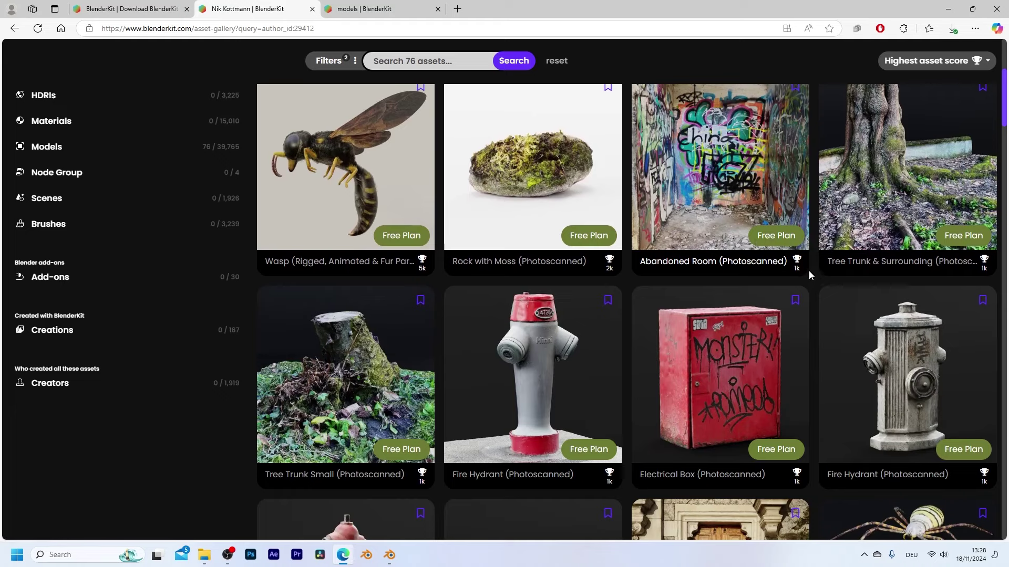
scroll(813, 285, down, 4)
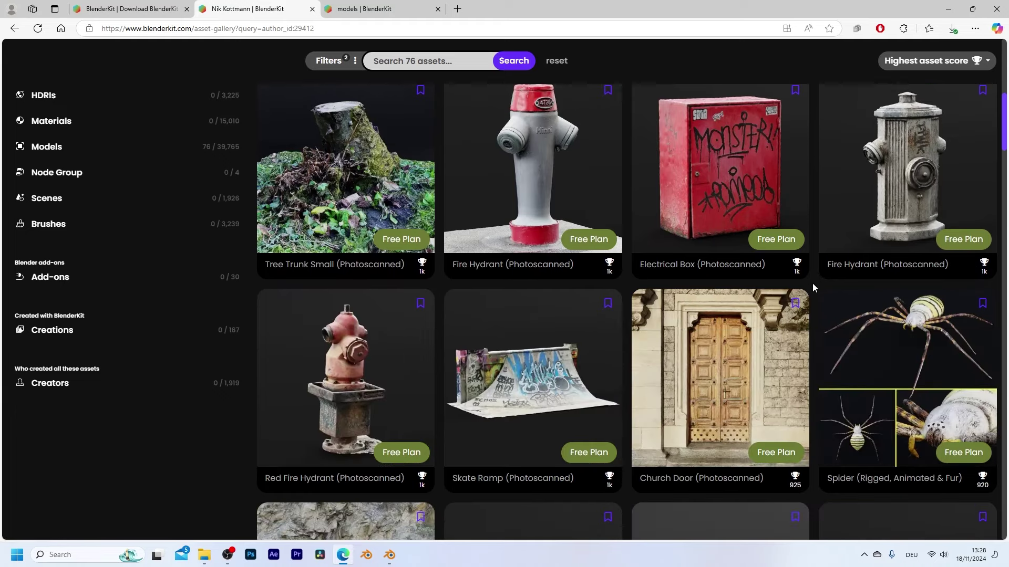
key(F11)
scroll(813, 282, down, 10)
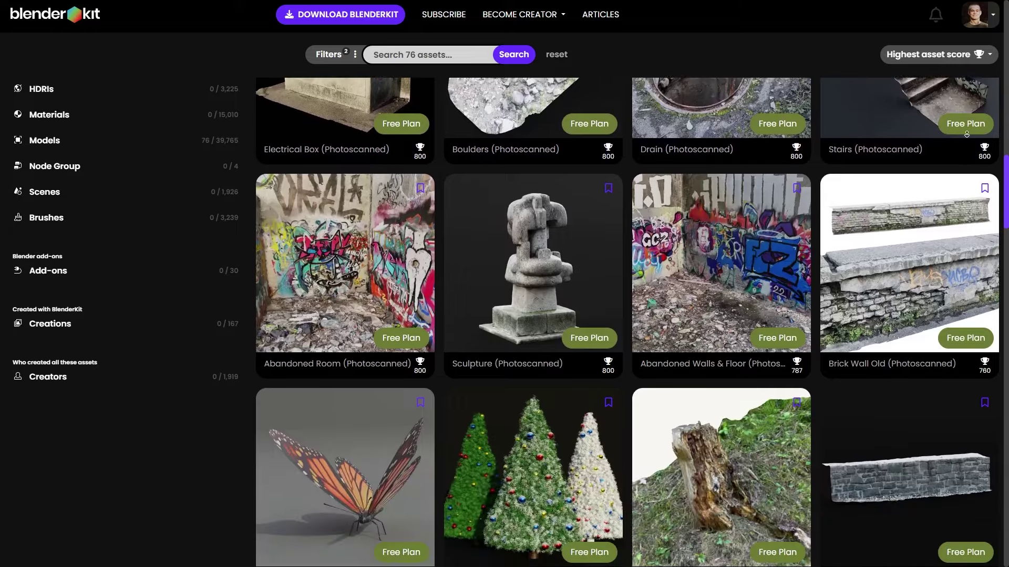
scroll(966, 135, down, 4)
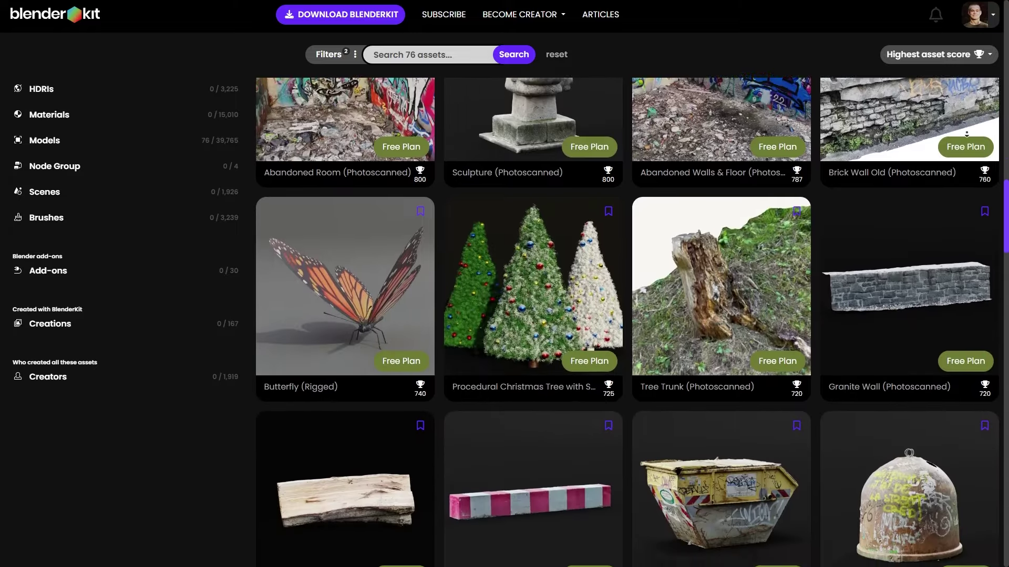
scroll(966, 134, down, 4)
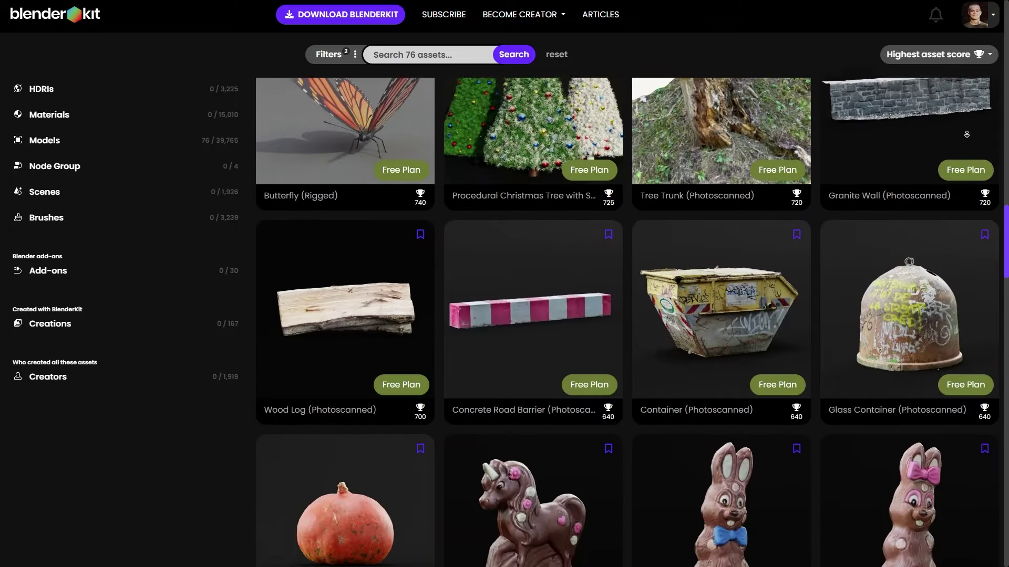
scroll(966, 135, down, 4)
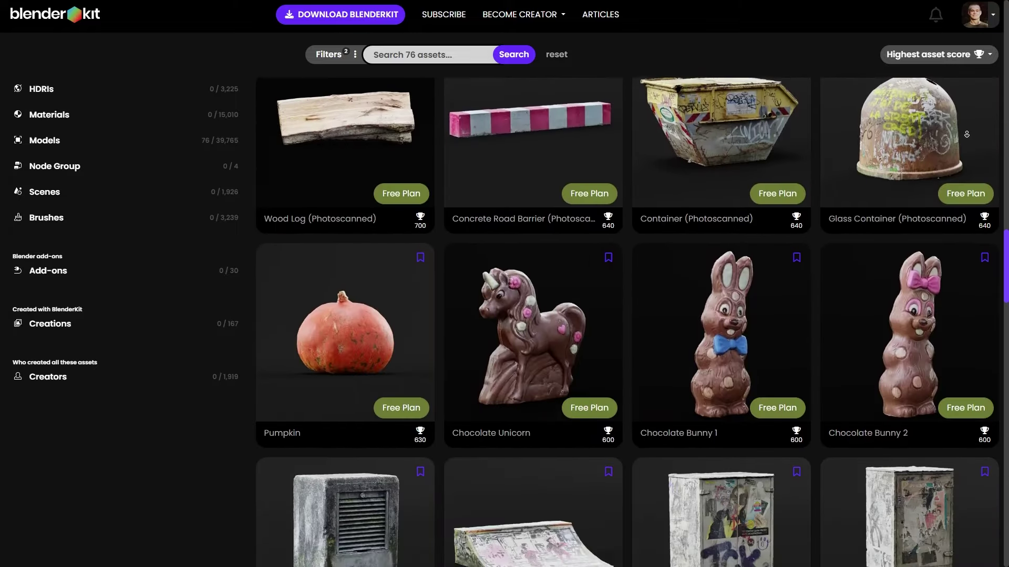